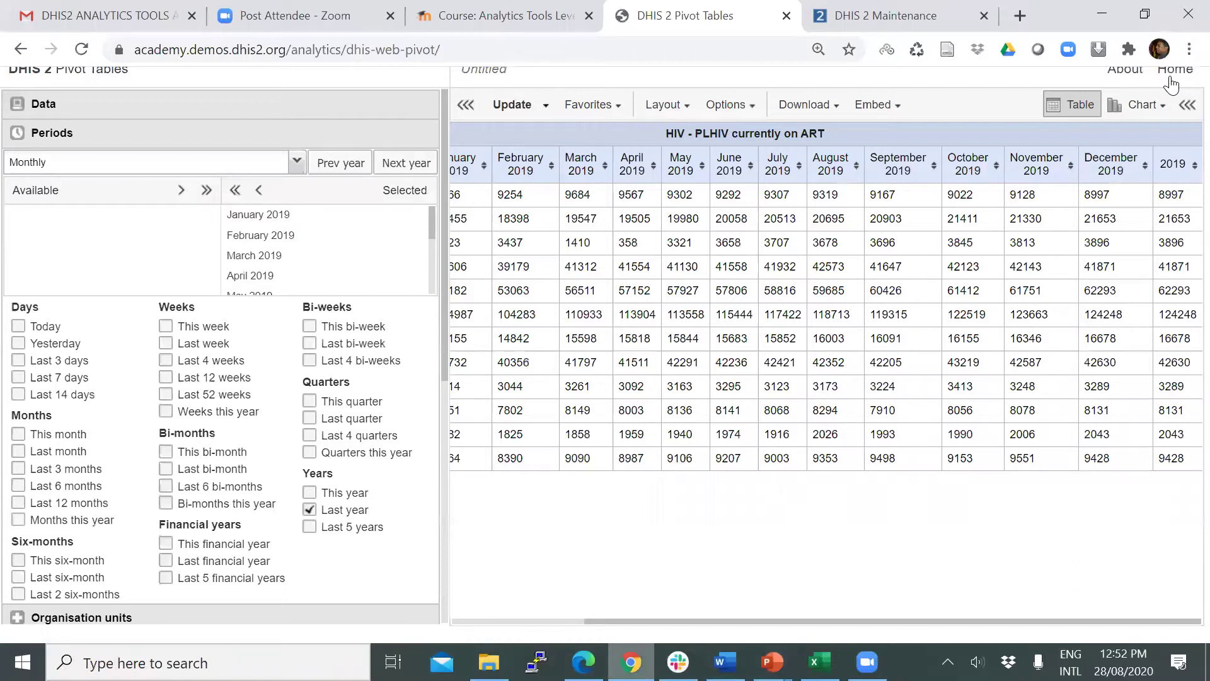
Step: Leave the Pivot Tables app and switch to the Data Visualizer with a blank visualization
left_click(1173, 71)
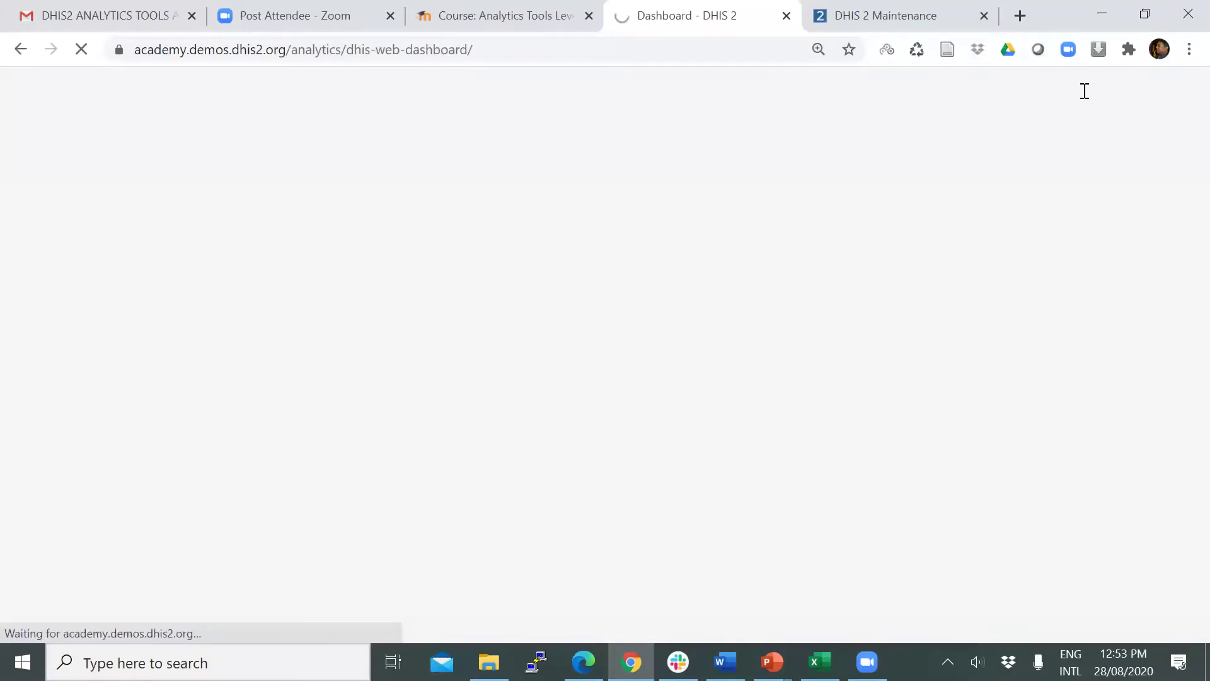
key("ctrl+Tab")
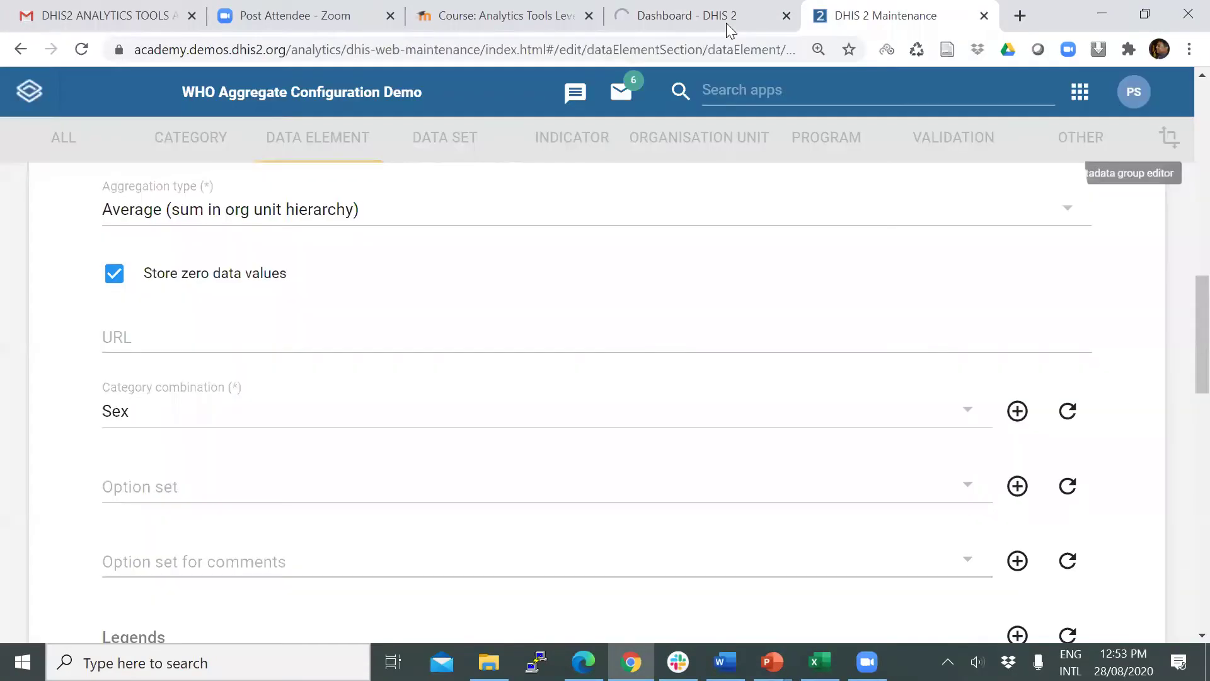
key("alt+Left")
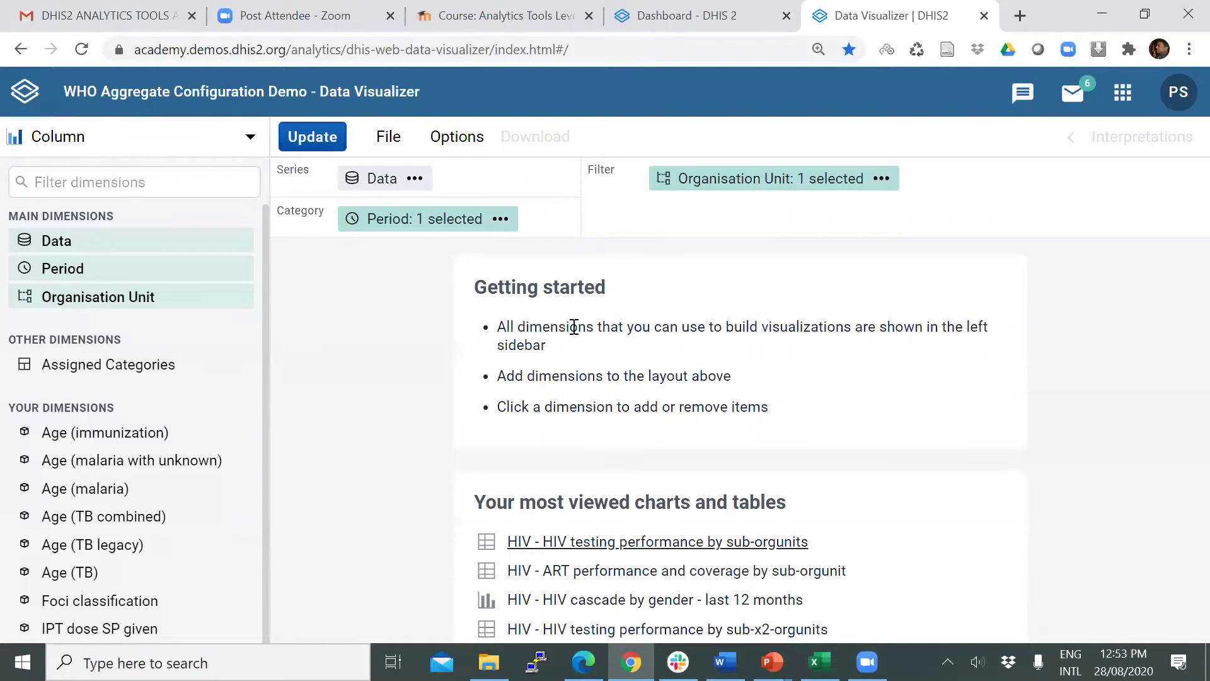
Step: Set the visualization type to Pivot table
left_click(250, 137)
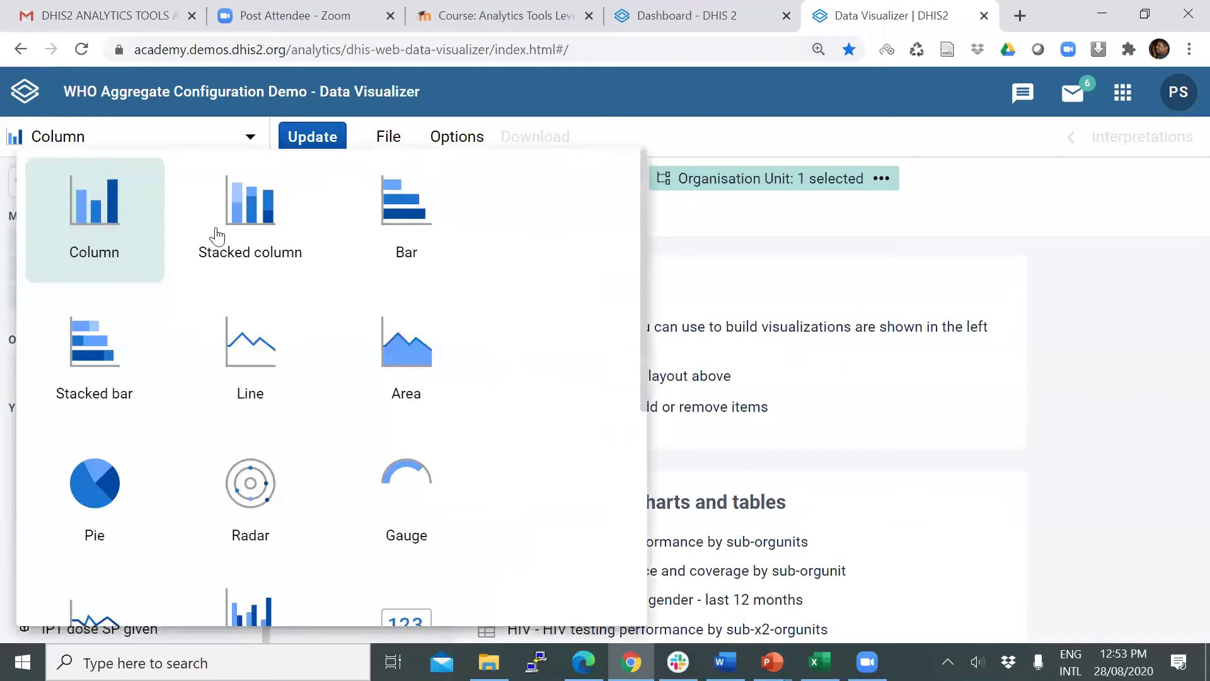
scroll(73, 351, "down", 3)
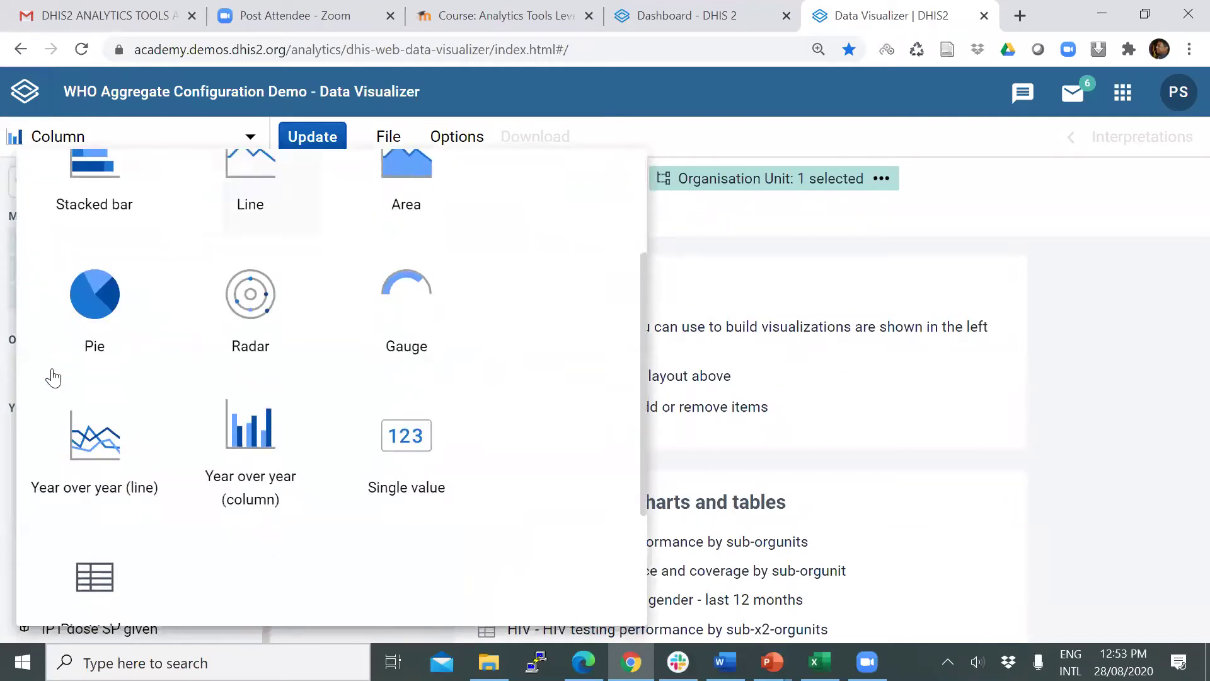
scroll(107, 391, "down", 3)
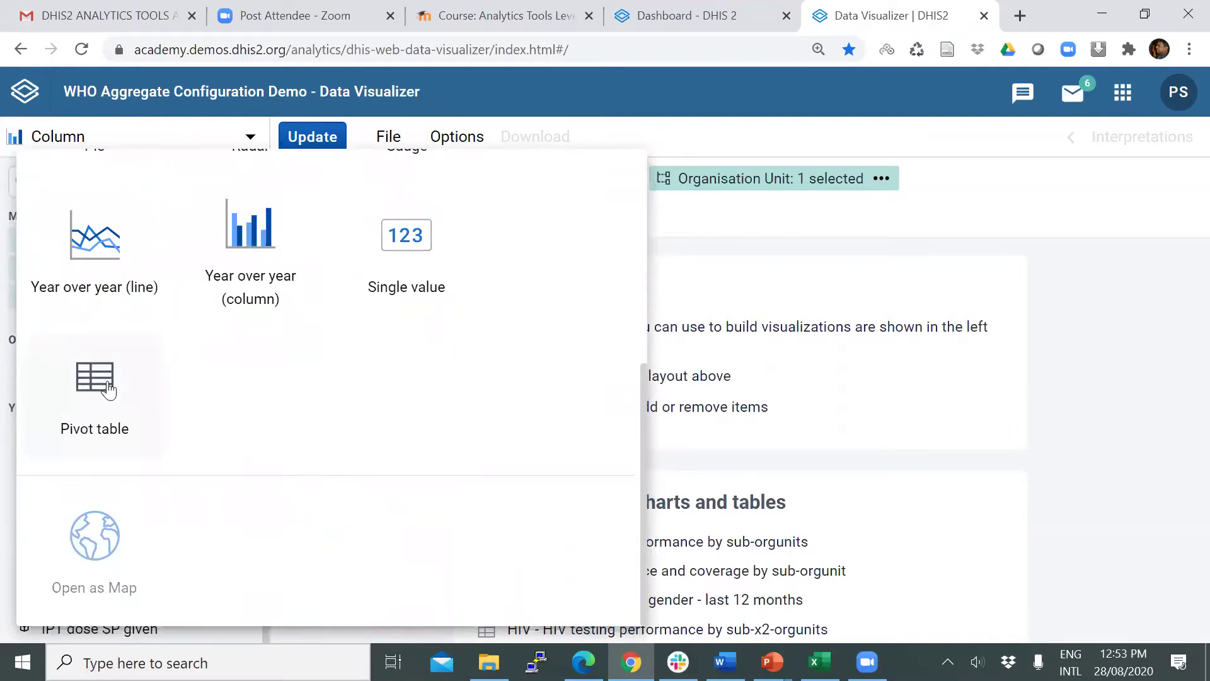
left_click(100, 385)
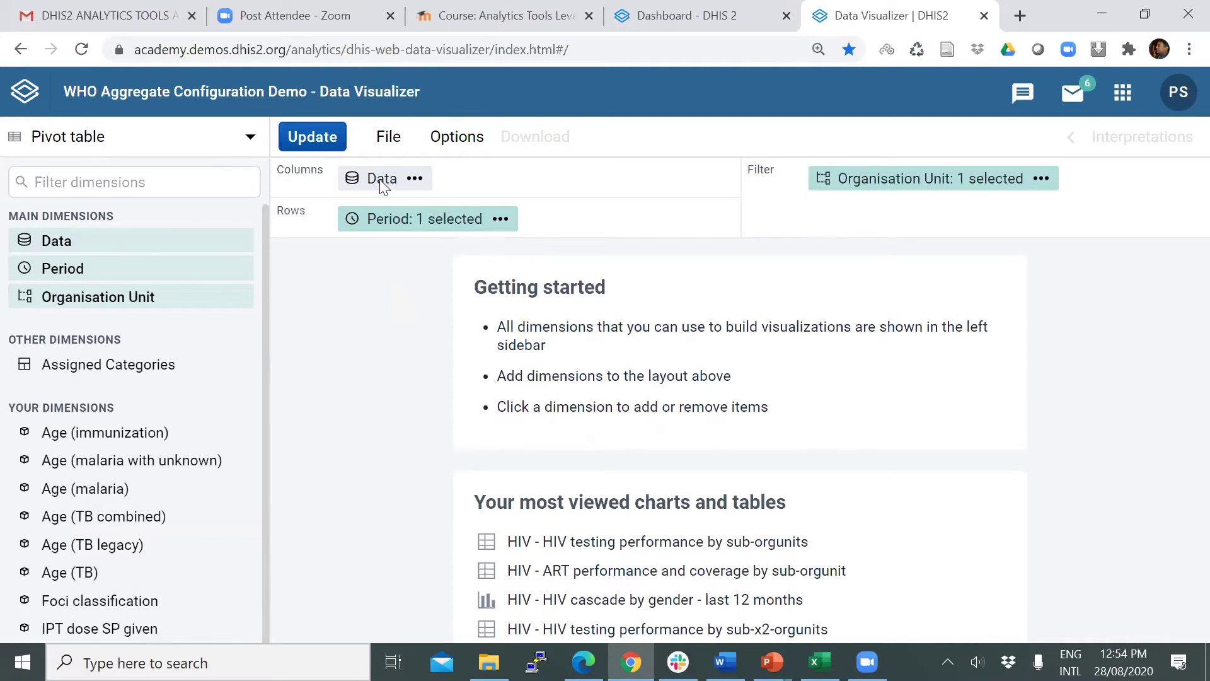
Step: Add the indicator HIV - ART coverage rate (%) from the HIV group to the pivot table and update it
left_click(252, 241)
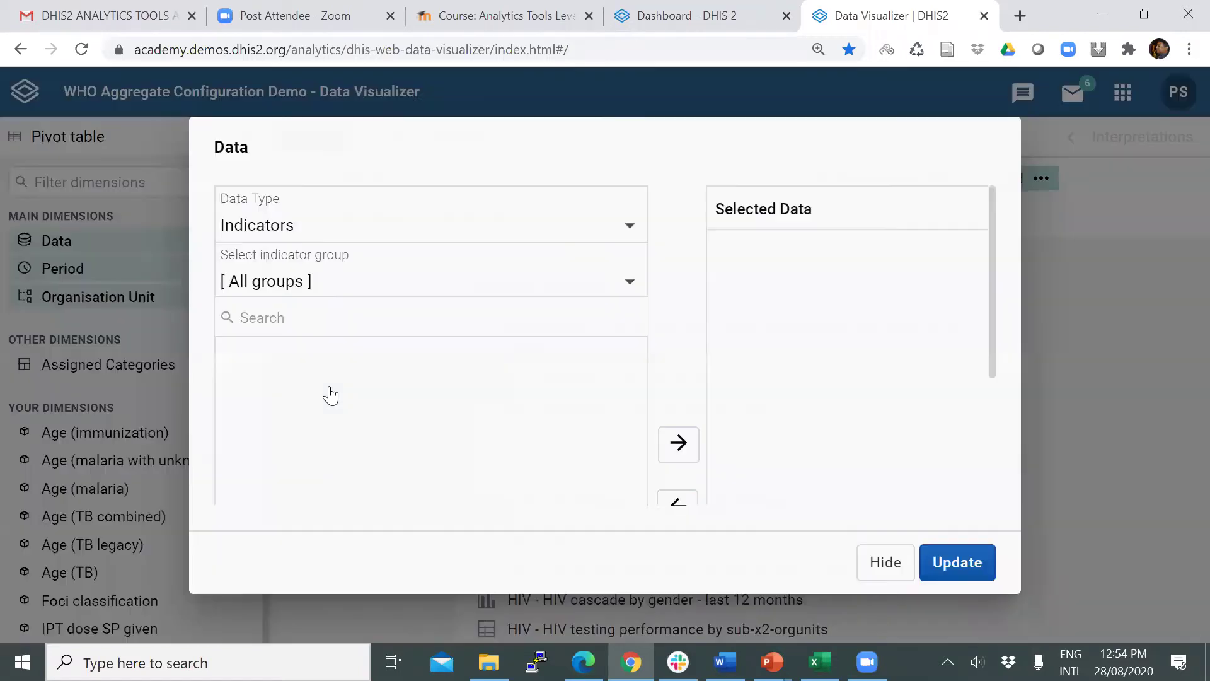
left_click(263, 284)
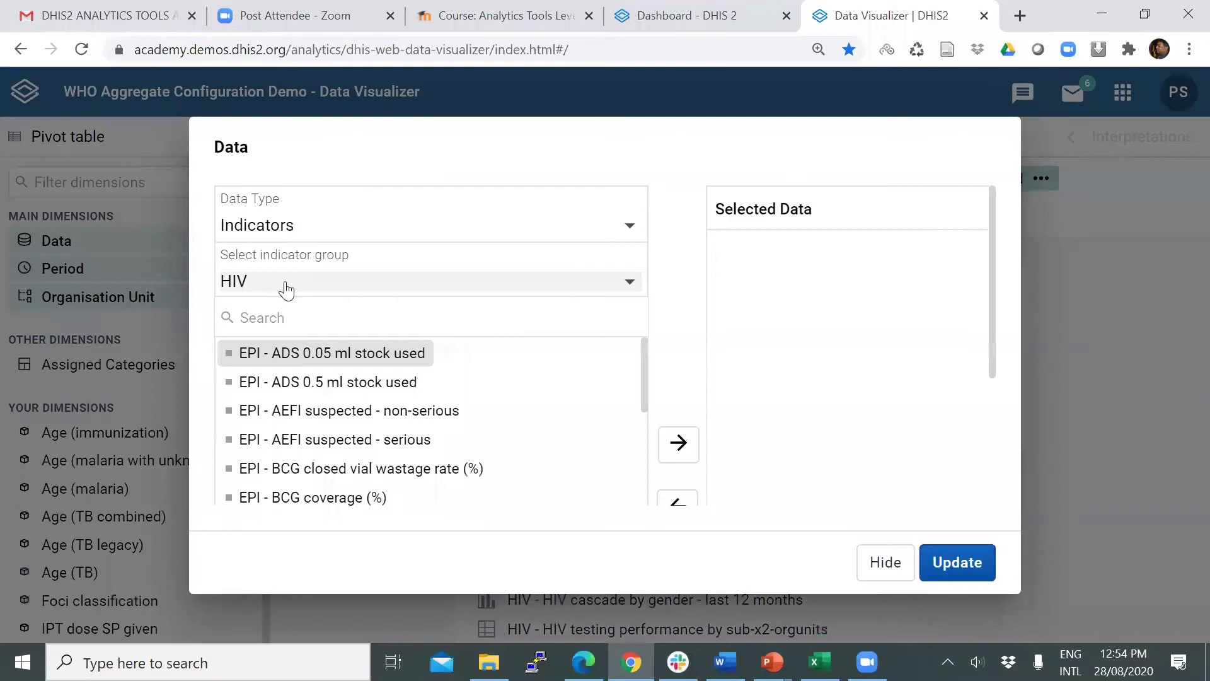
left_click(277, 317)
type("hiv")
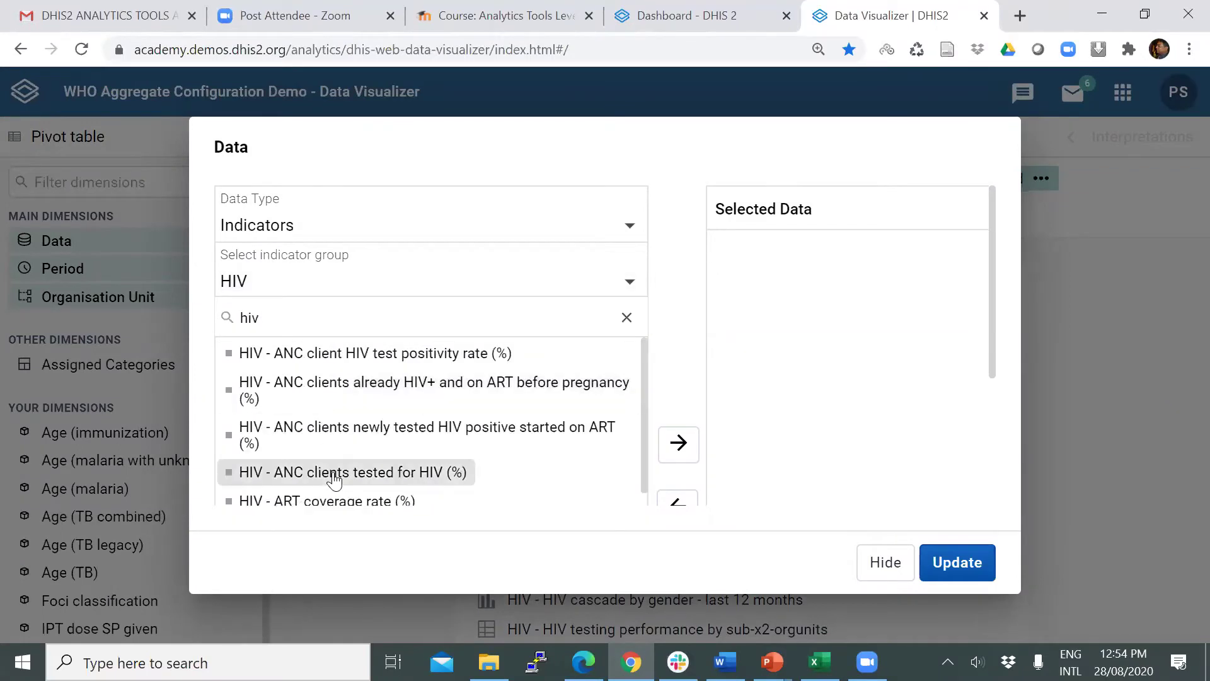
double_click(334, 502)
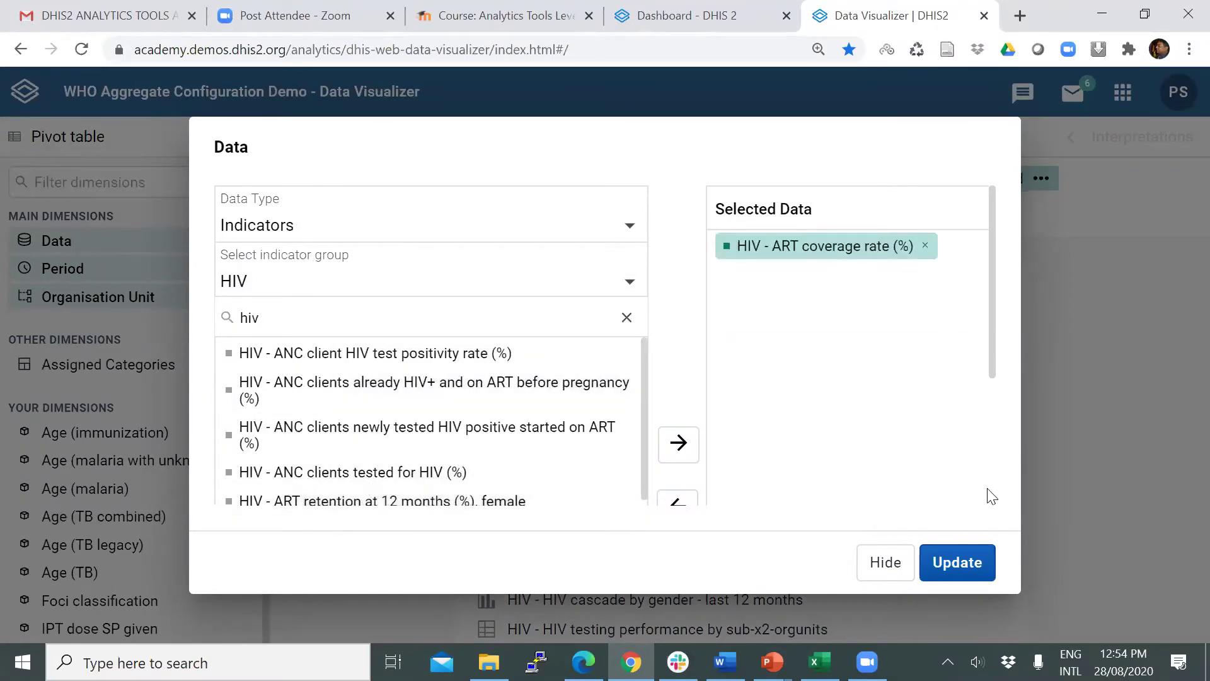
left_click(937, 554)
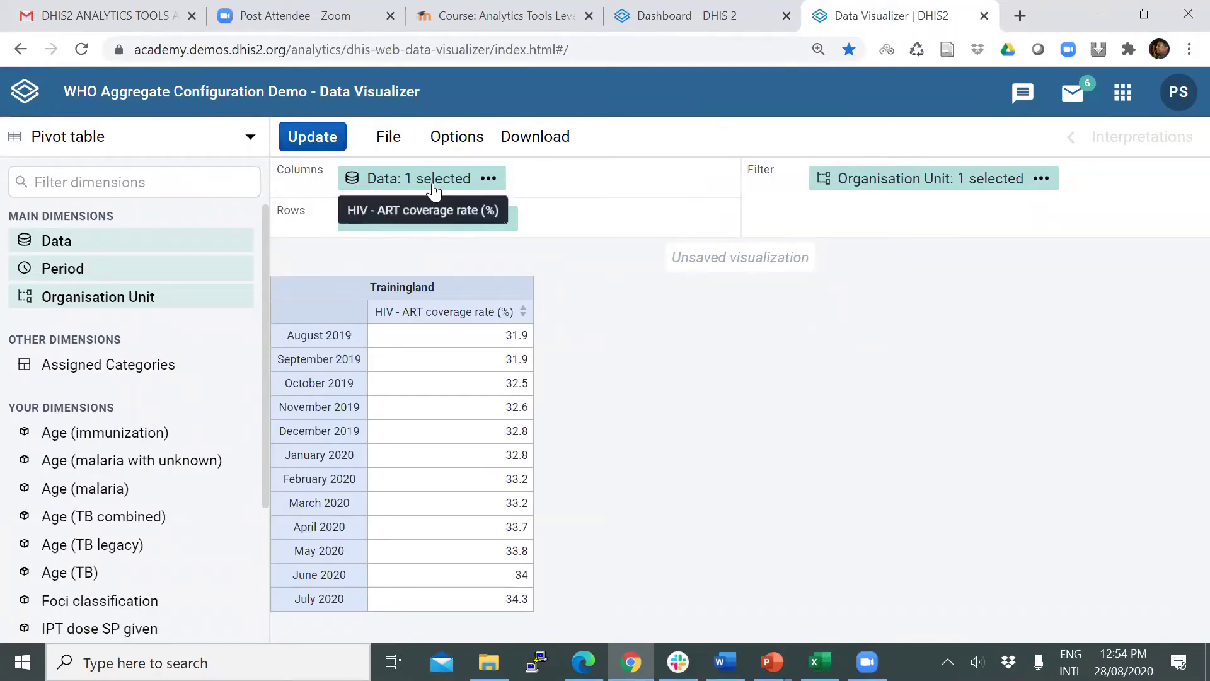
Step: Try the pivot layout with Data as a filter, return Data to the columns and update the table
left_click_drag(433, 189, 911, 225)
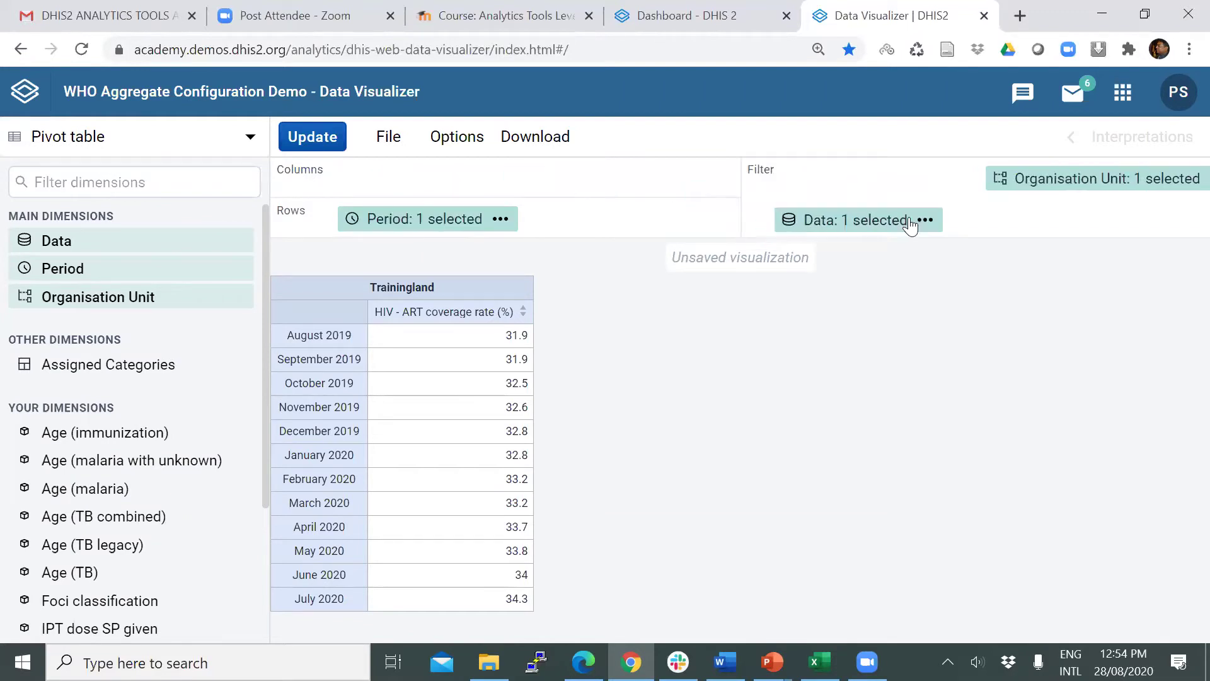
left_click(324, 140)
left_click_drag(869, 183, 340, 192)
left_click(286, 138)
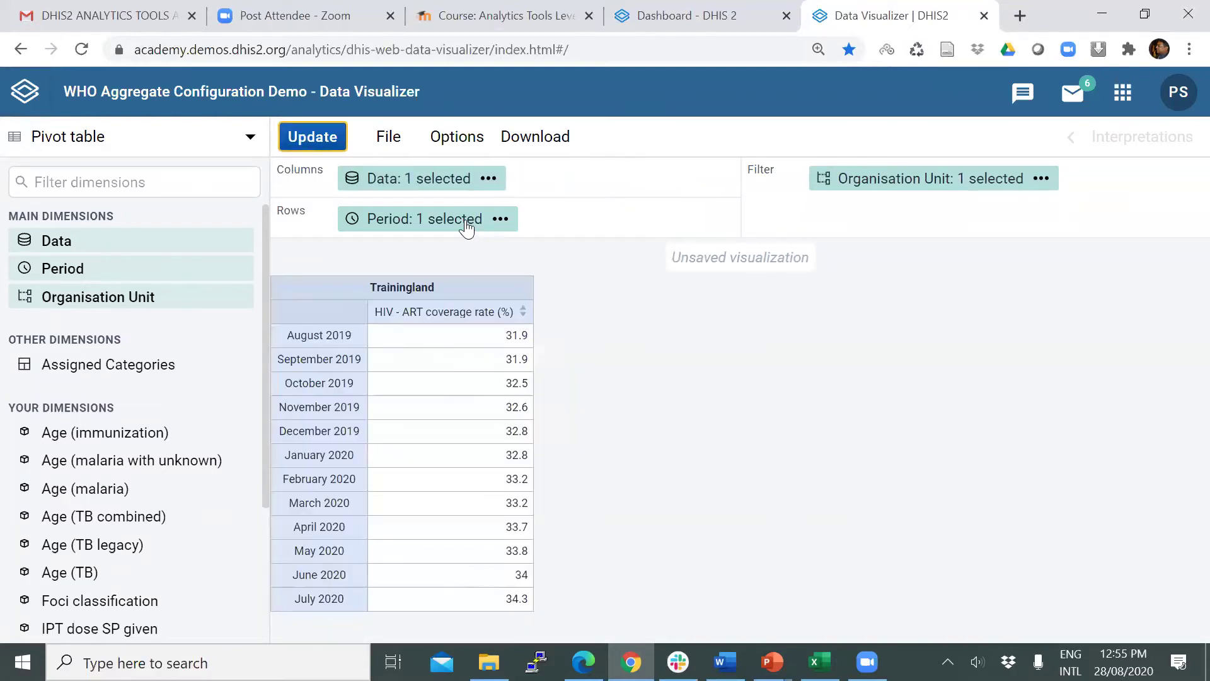
Step: Move Period to the filter and Organisation Unit to the rows of the pivot table
left_click_drag(689, 190, 880, 202)
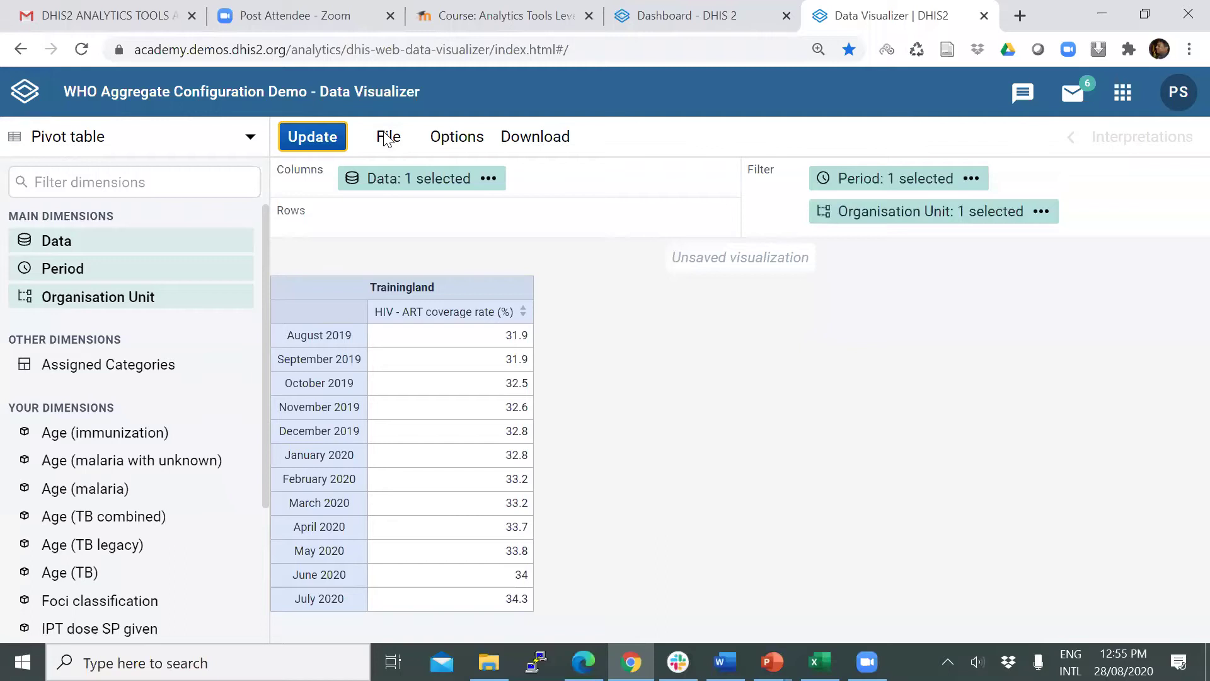
left_click_drag(895, 211, 450, 208)
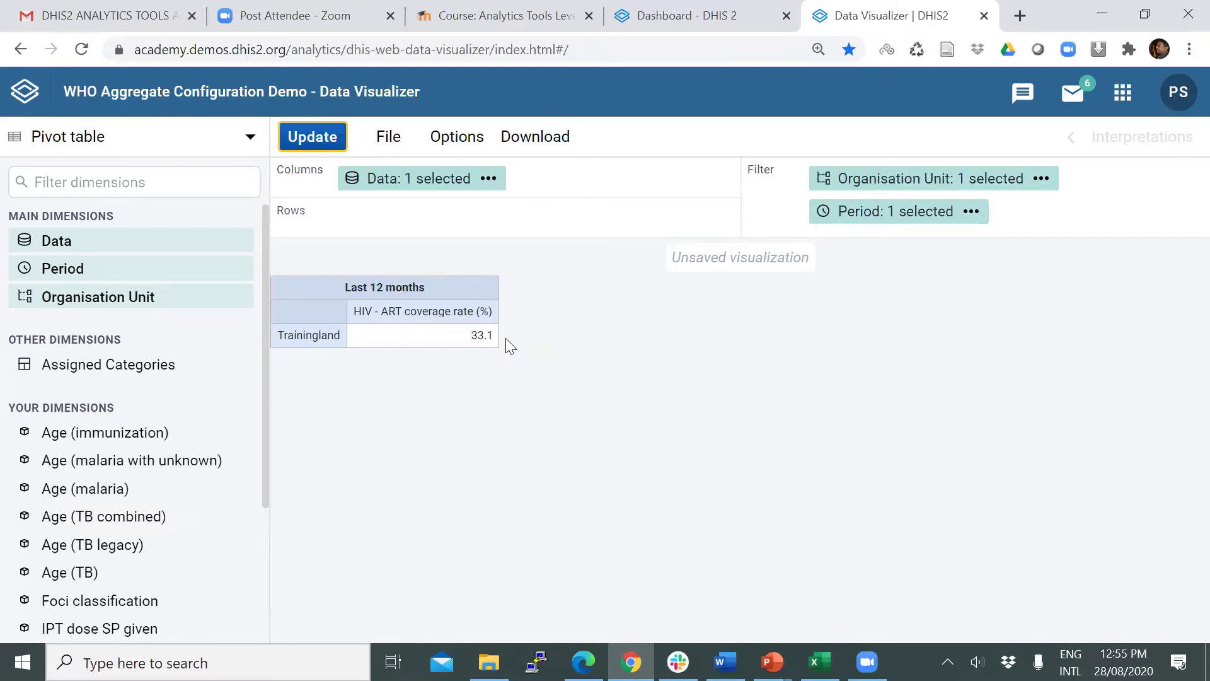
Step: Examine the available file actions and the pivot table's style, parameter and legend options, including the legend display settings
left_click(397, 139)
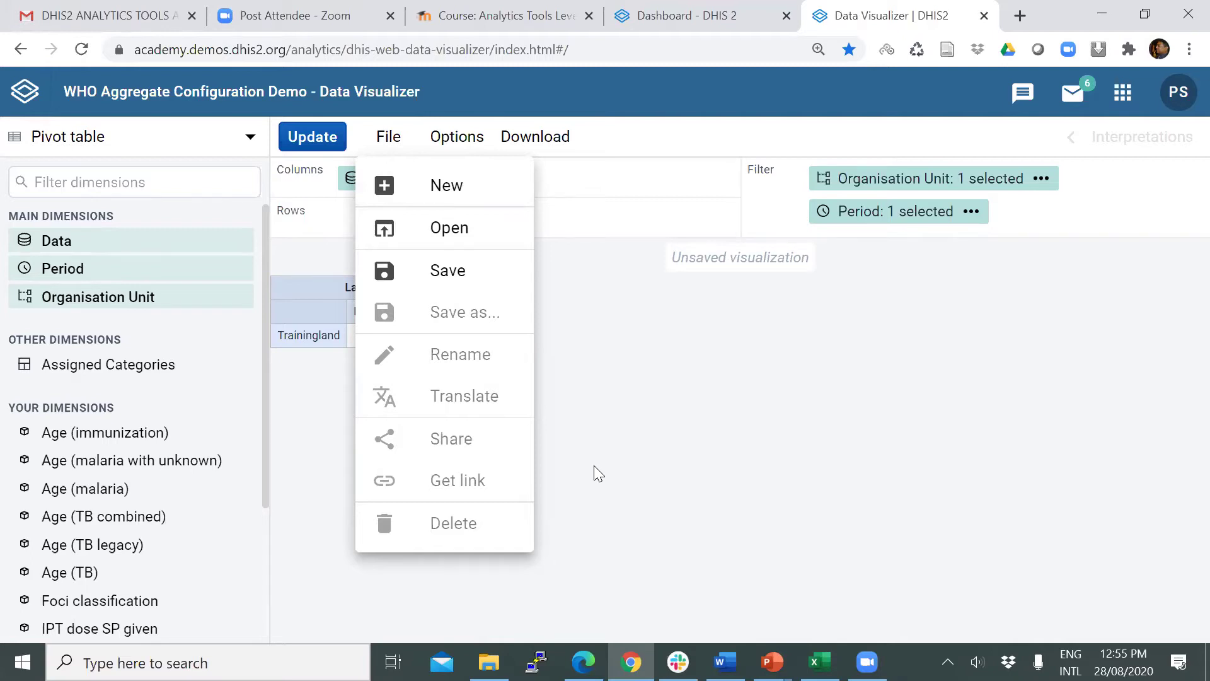
left_click(638, 442)
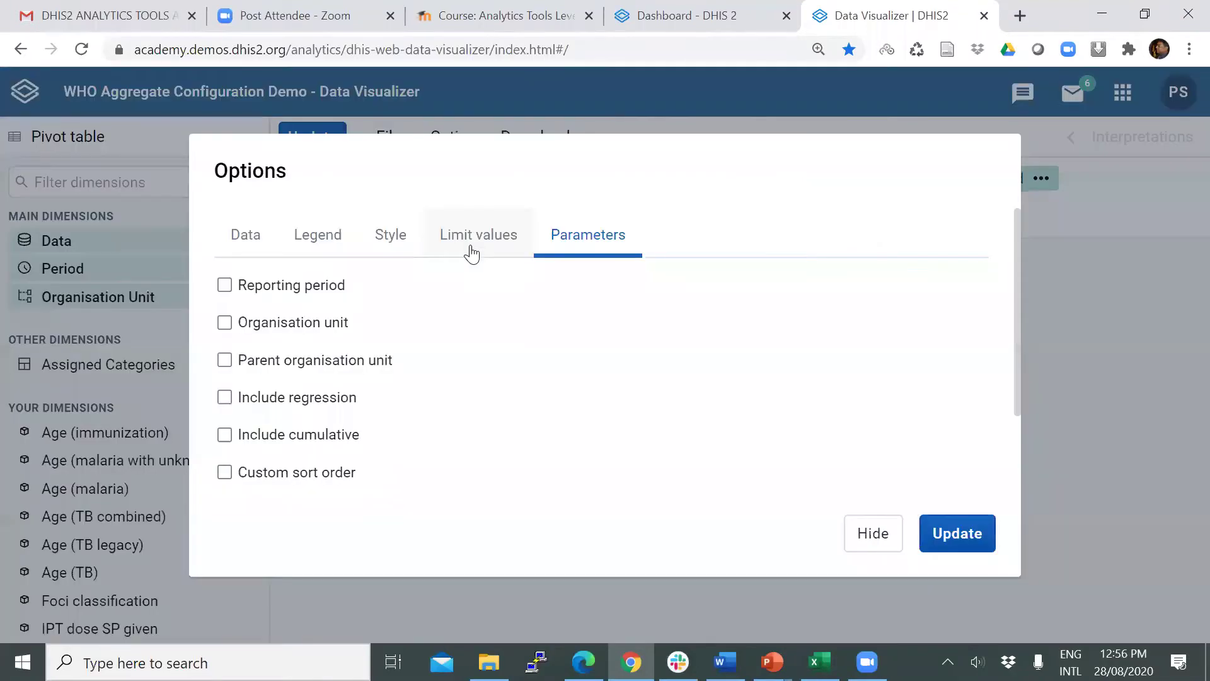
left_click(376, 235)
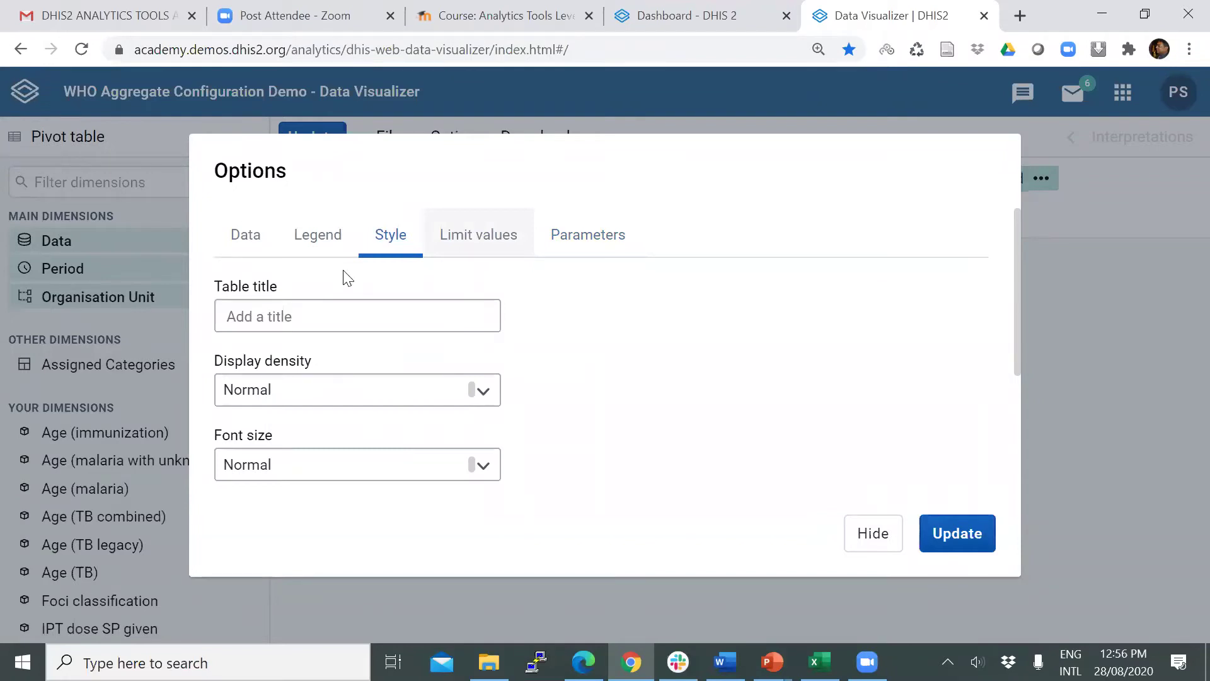
left_click(245, 238)
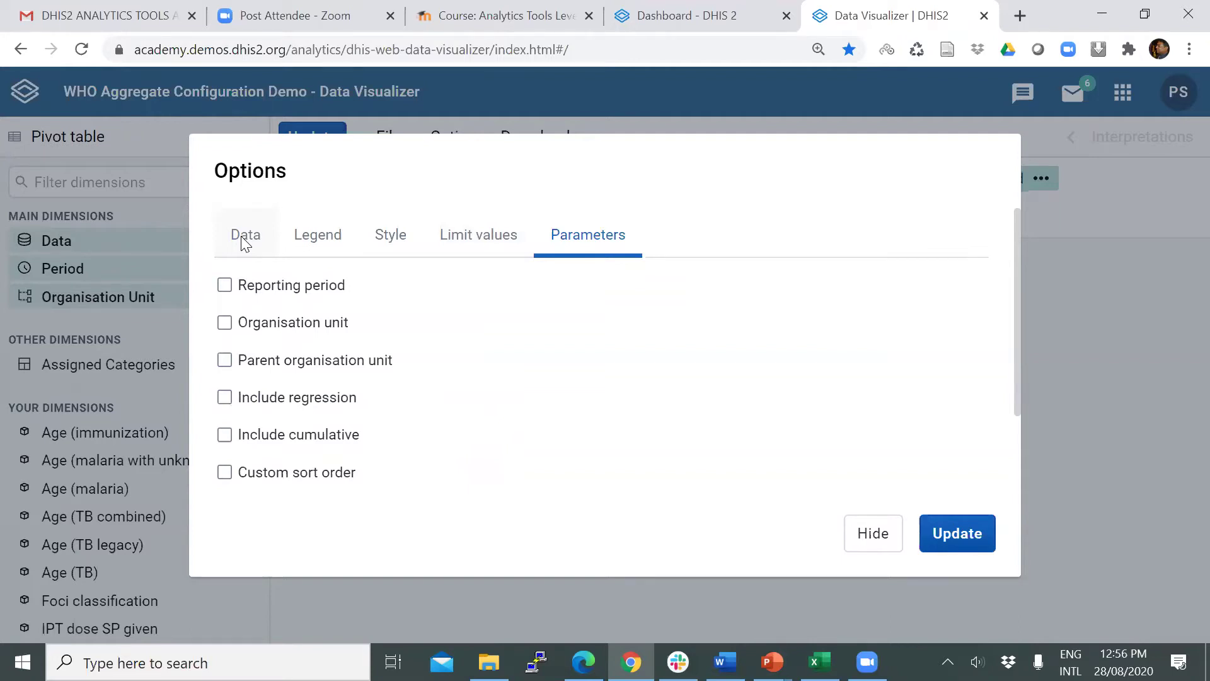
left_click(315, 251)
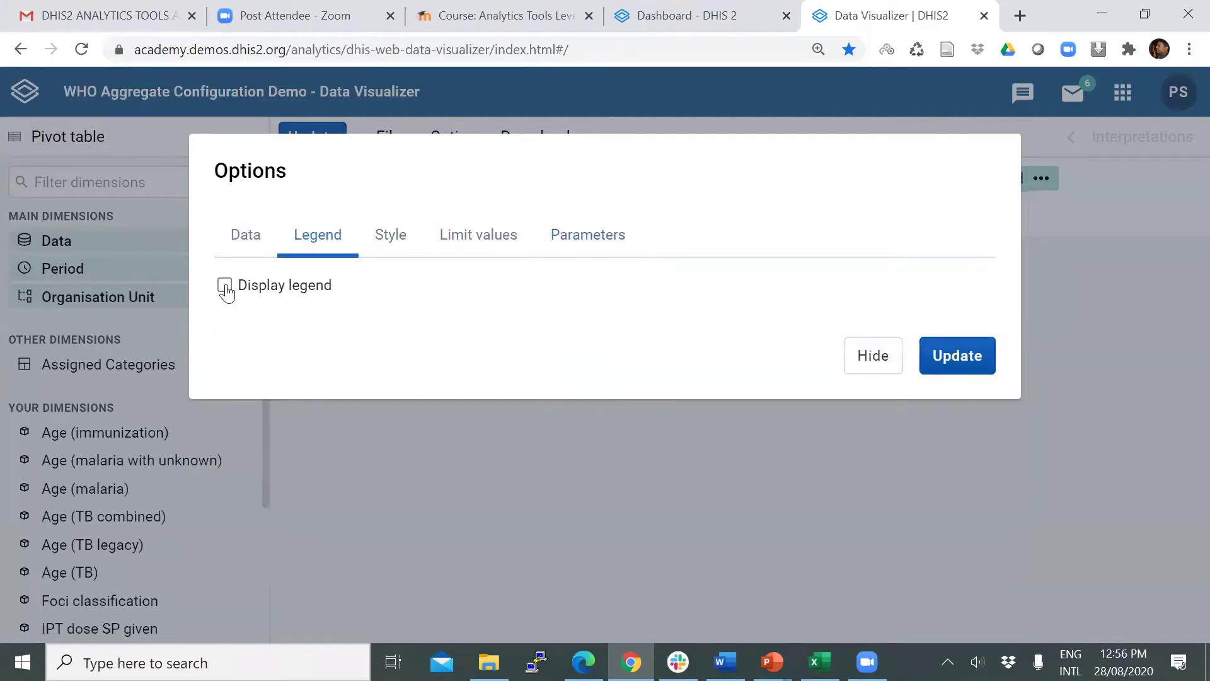
left_click(322, 286)
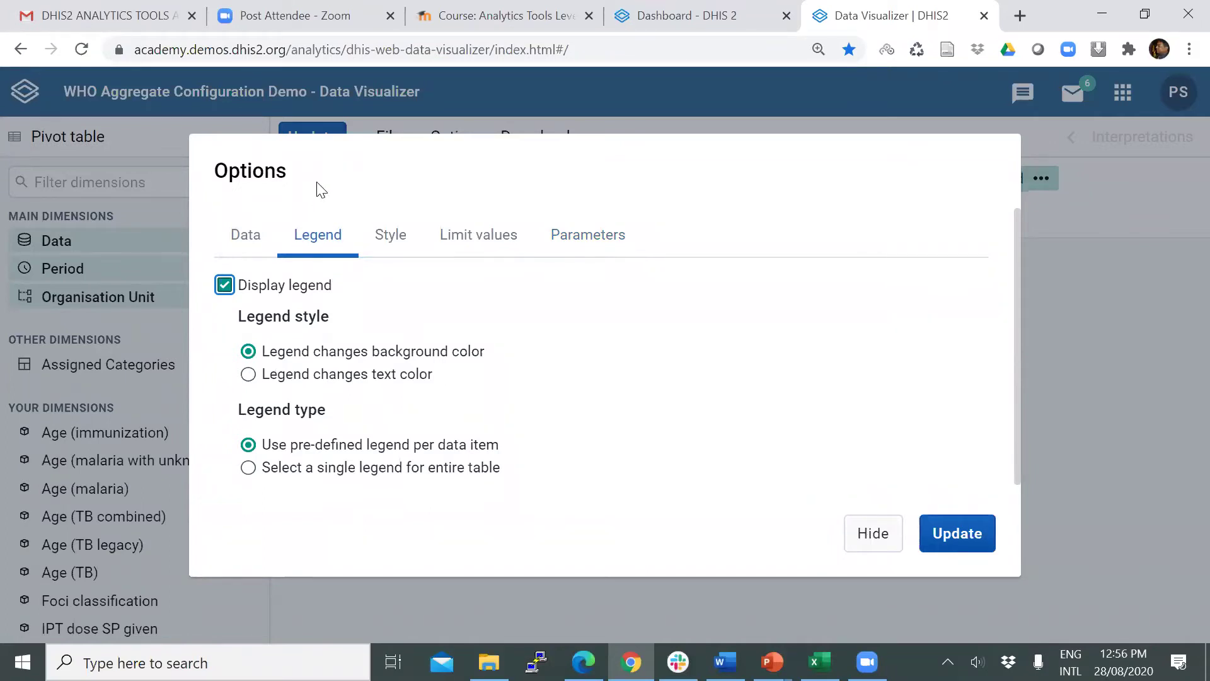
key("Escape")
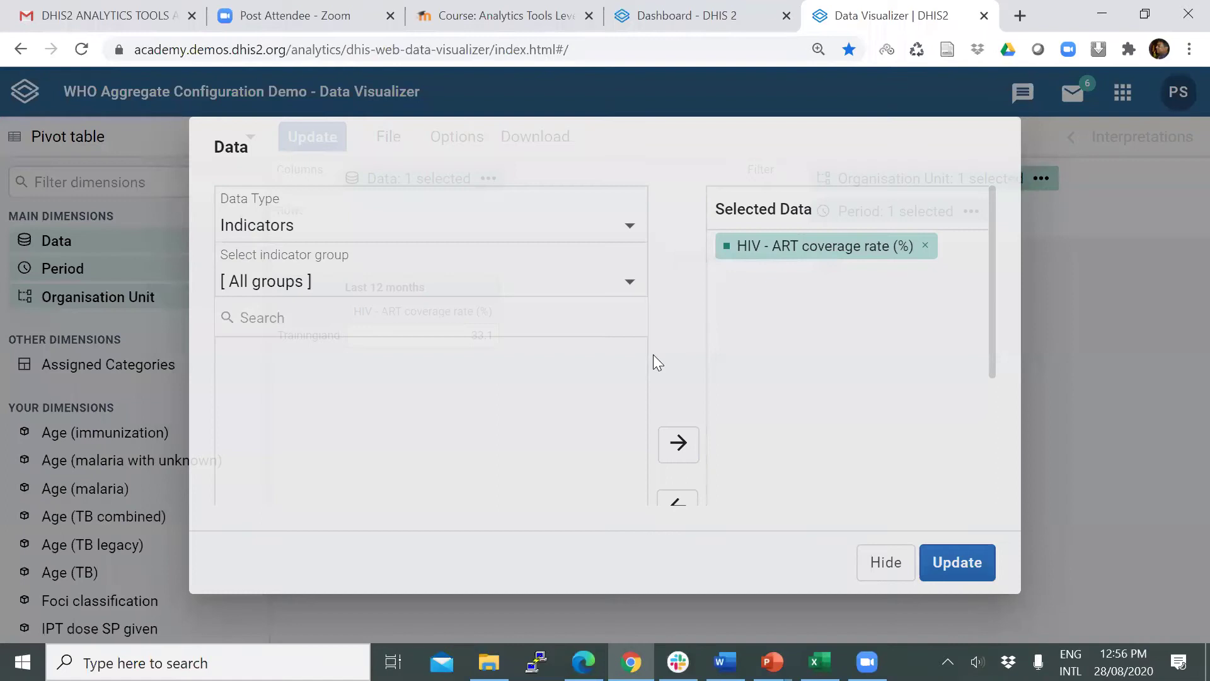
Step: Reload for a blank visualization and add the RMNCAH indicators ANC 1st visit coverage (%) and ANC 4th visit coverage (%)
key("F5")
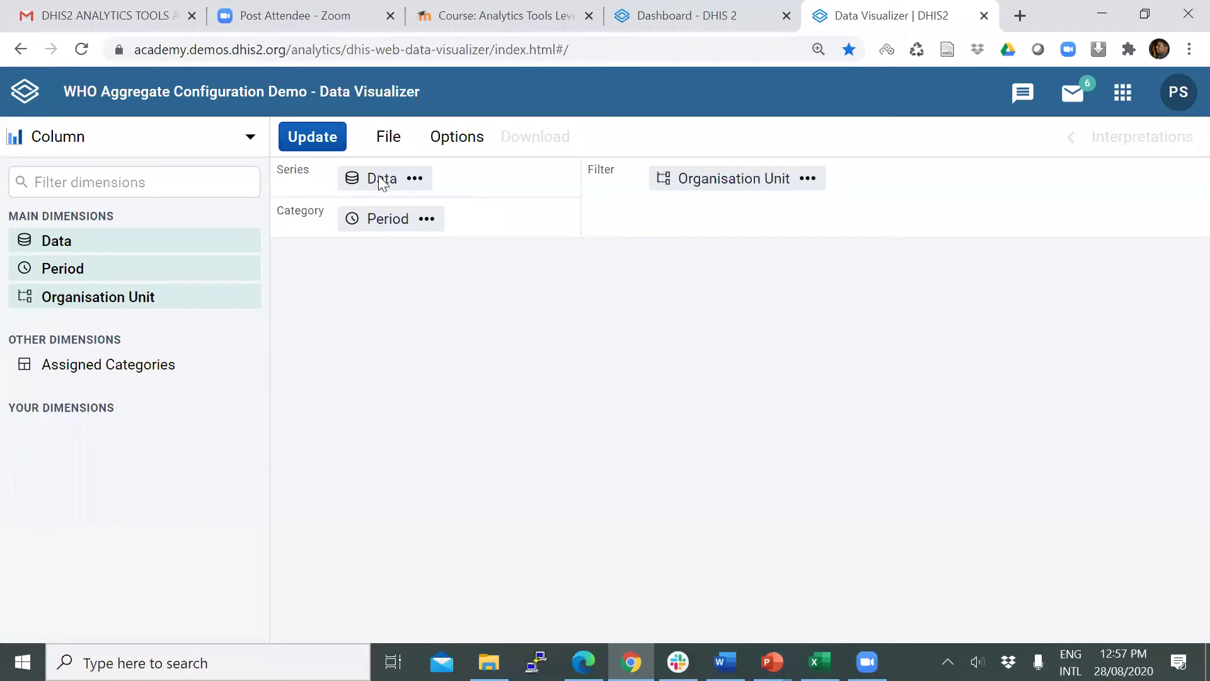
right_click(381, 181)
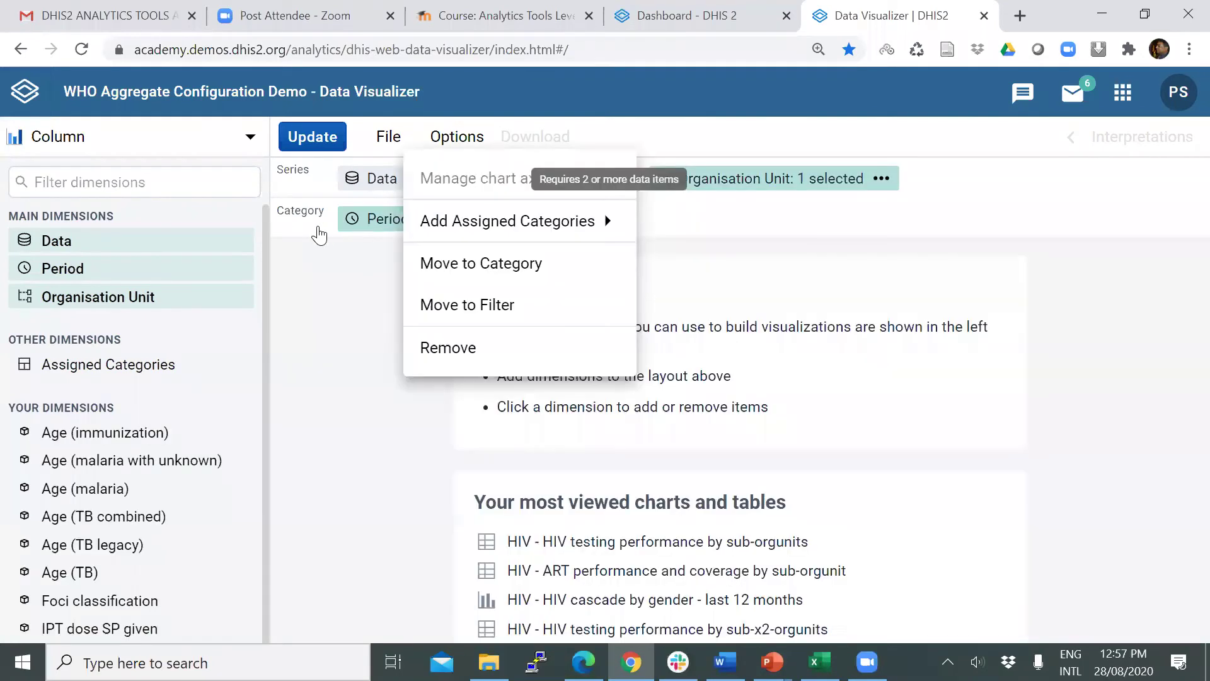
left_click(311, 300)
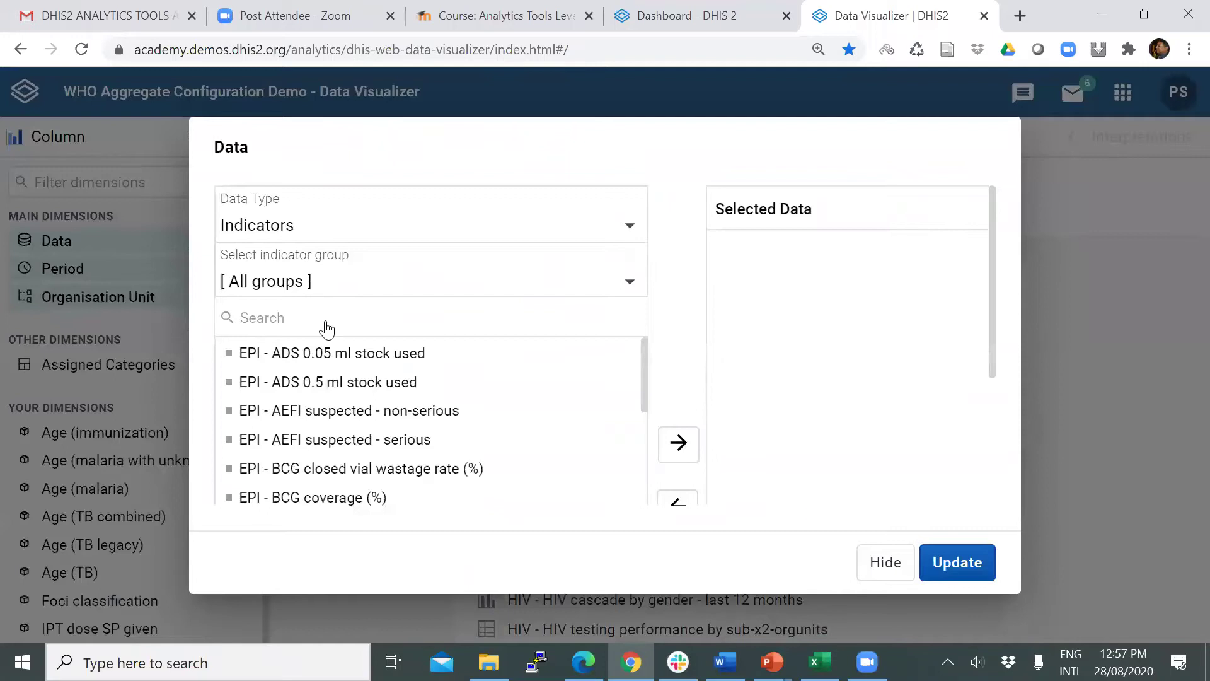
scroll(290, 365, "down", 3)
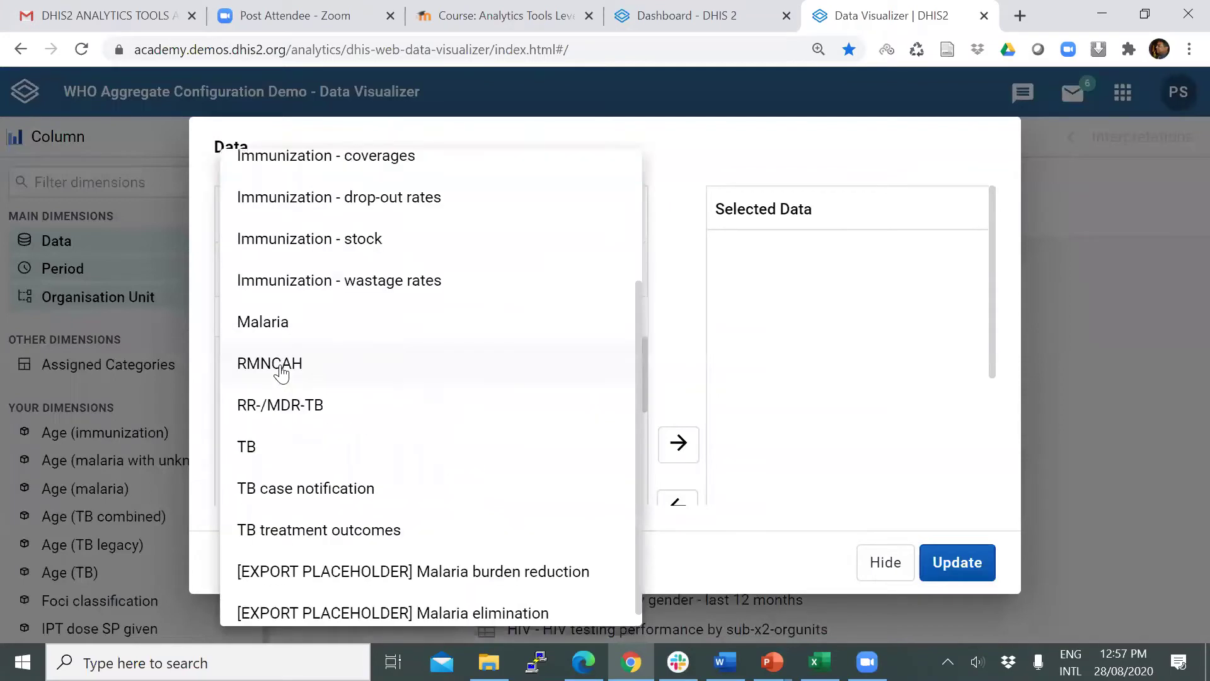
left_click(291, 369)
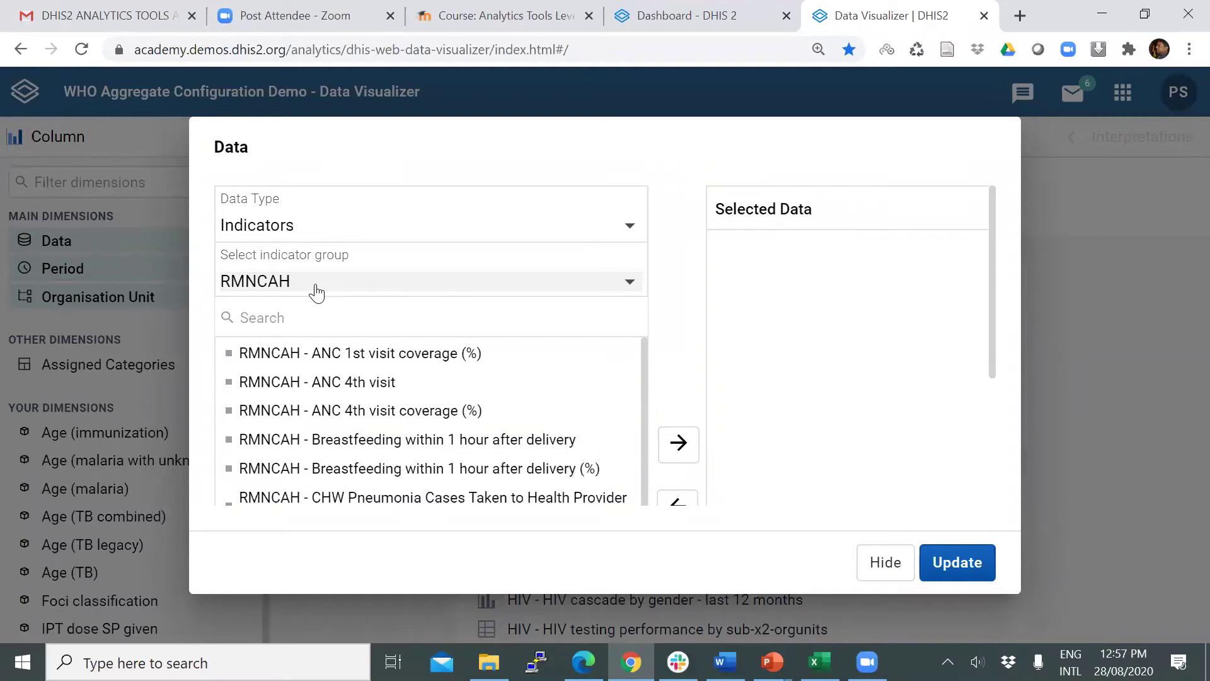
left_click(288, 313)
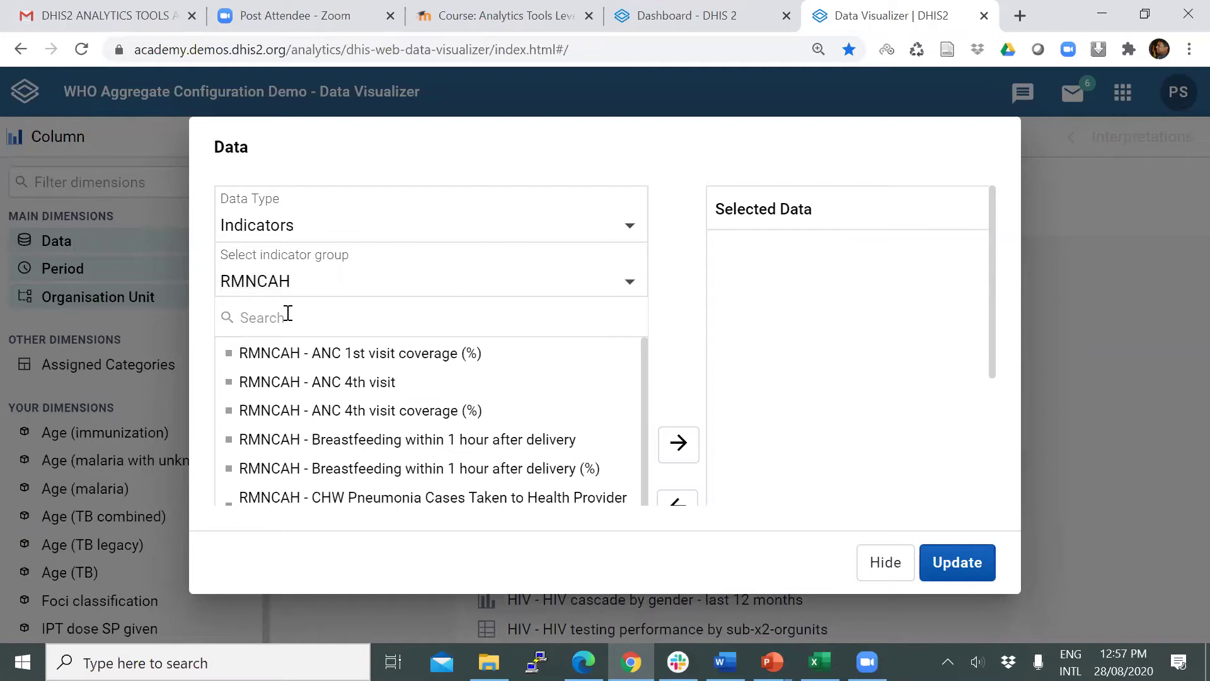
double_click(428, 354)
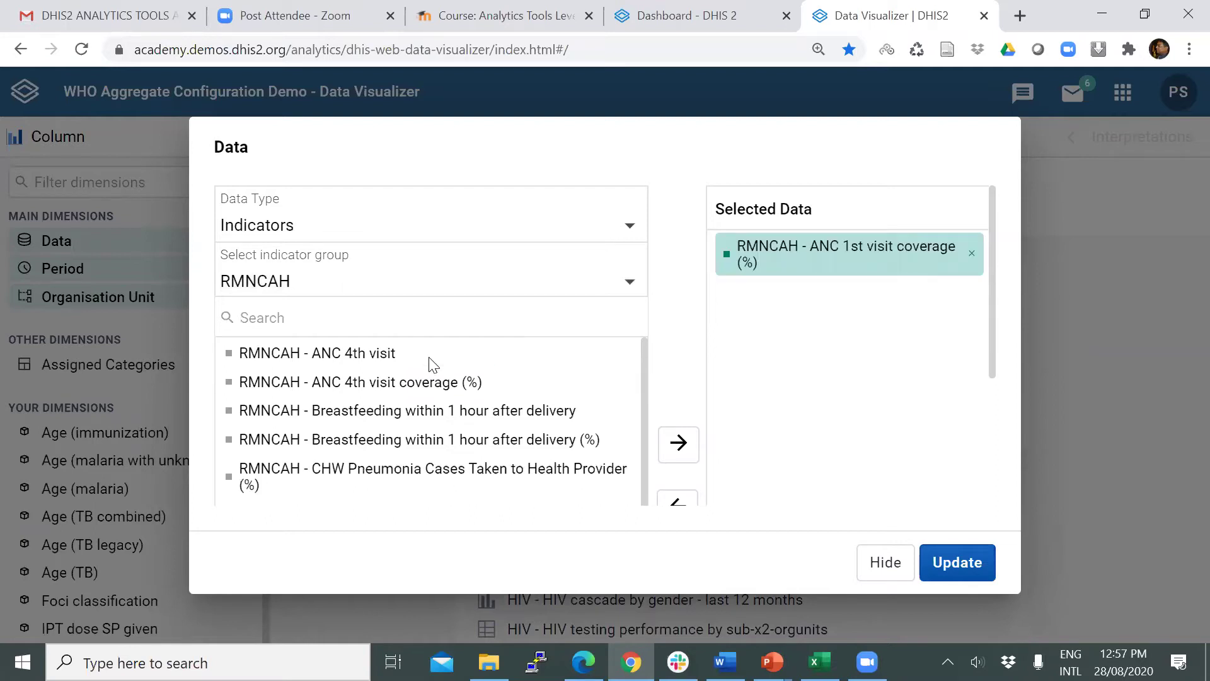
double_click(424, 382)
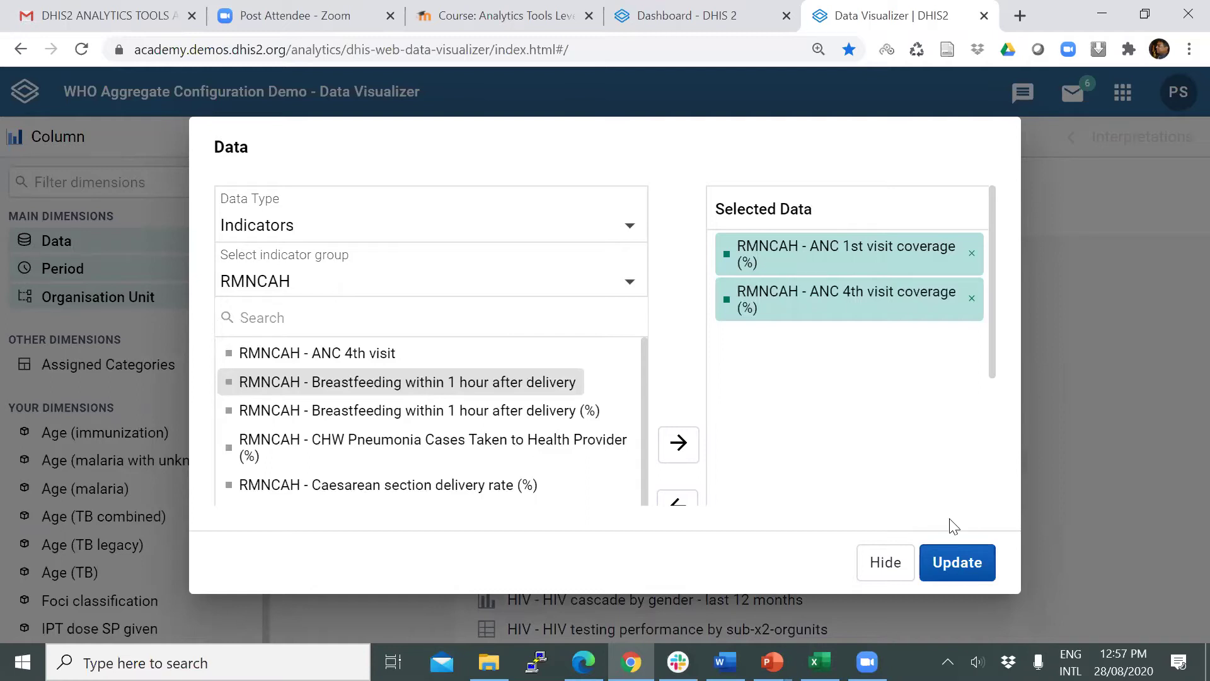
left_click(955, 558)
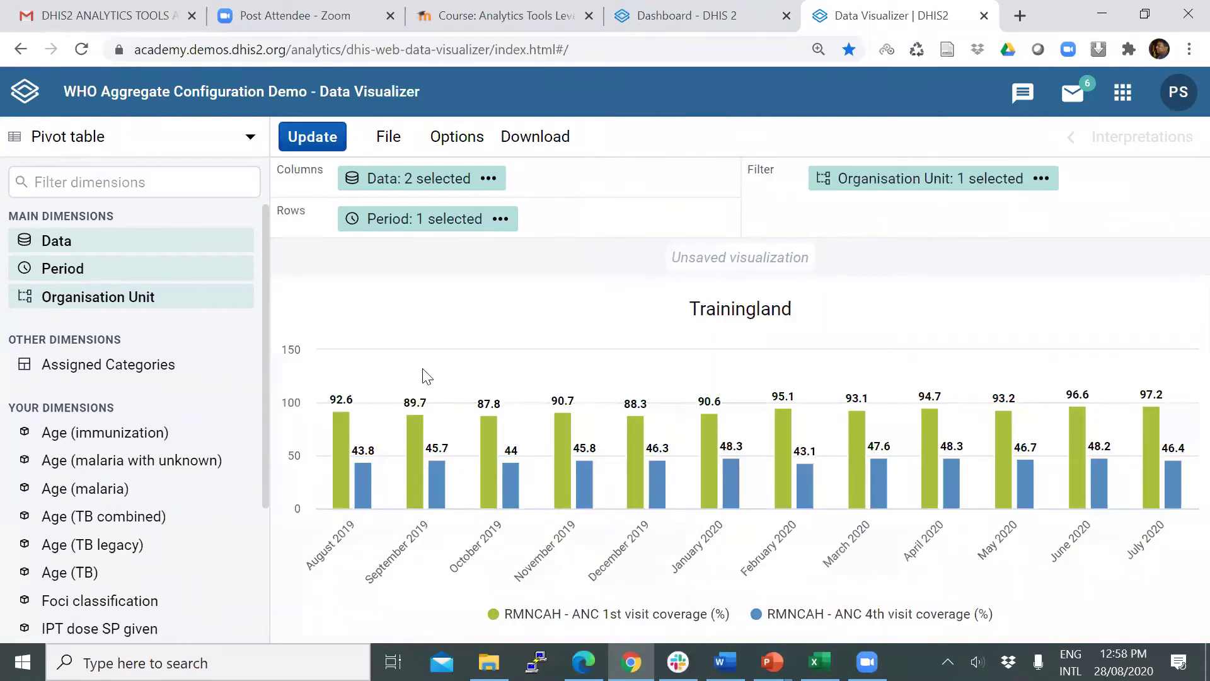
Step: Update the visualization as a pivot table and apply EPI coverage as the single legend for the entire table
left_click(308, 140)
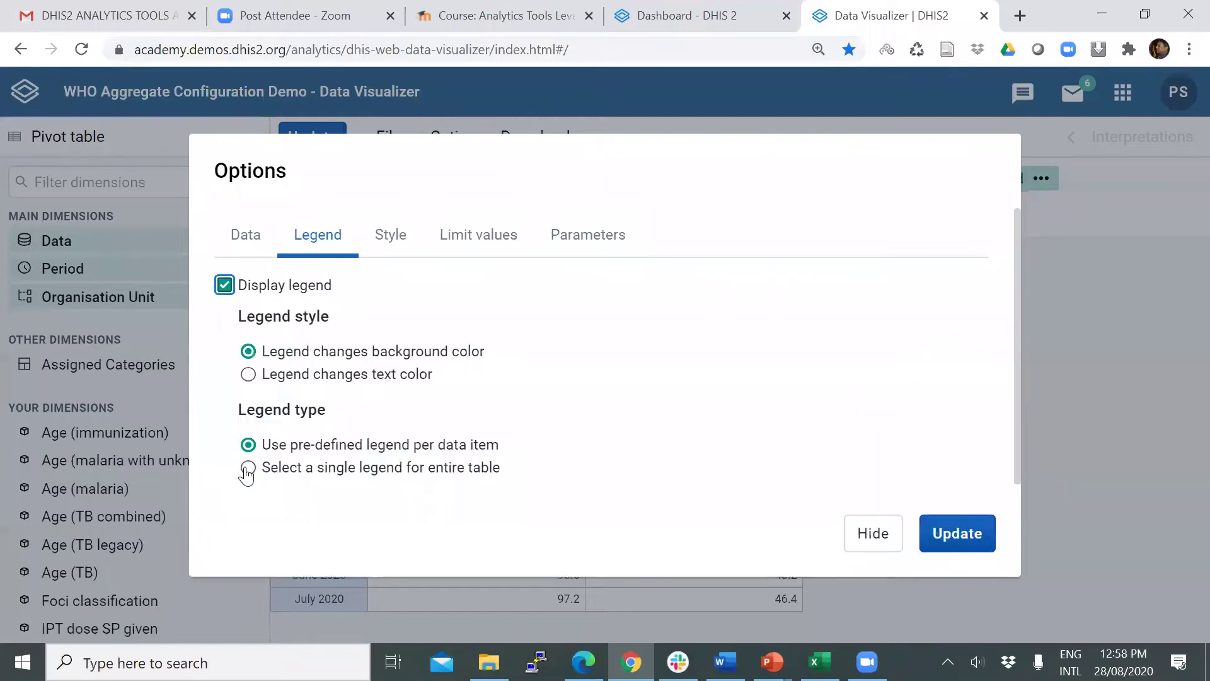
left_click(403, 472)
scroll(378, 447, "down", 2)
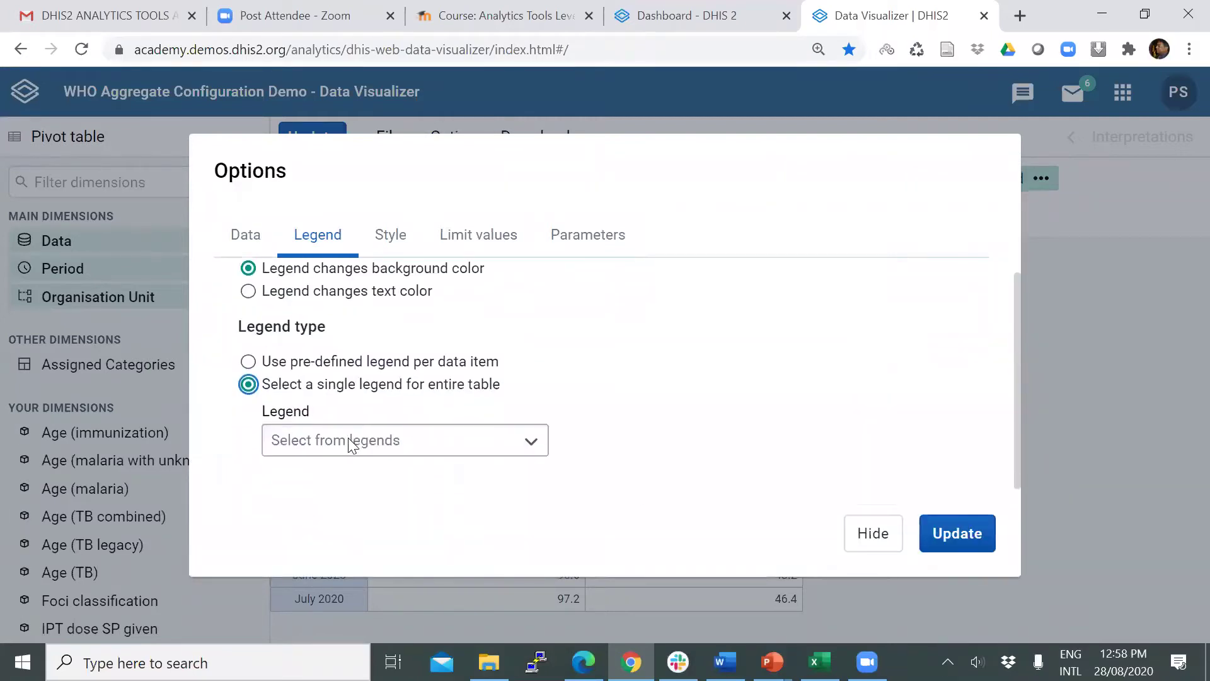
left_click(359, 437)
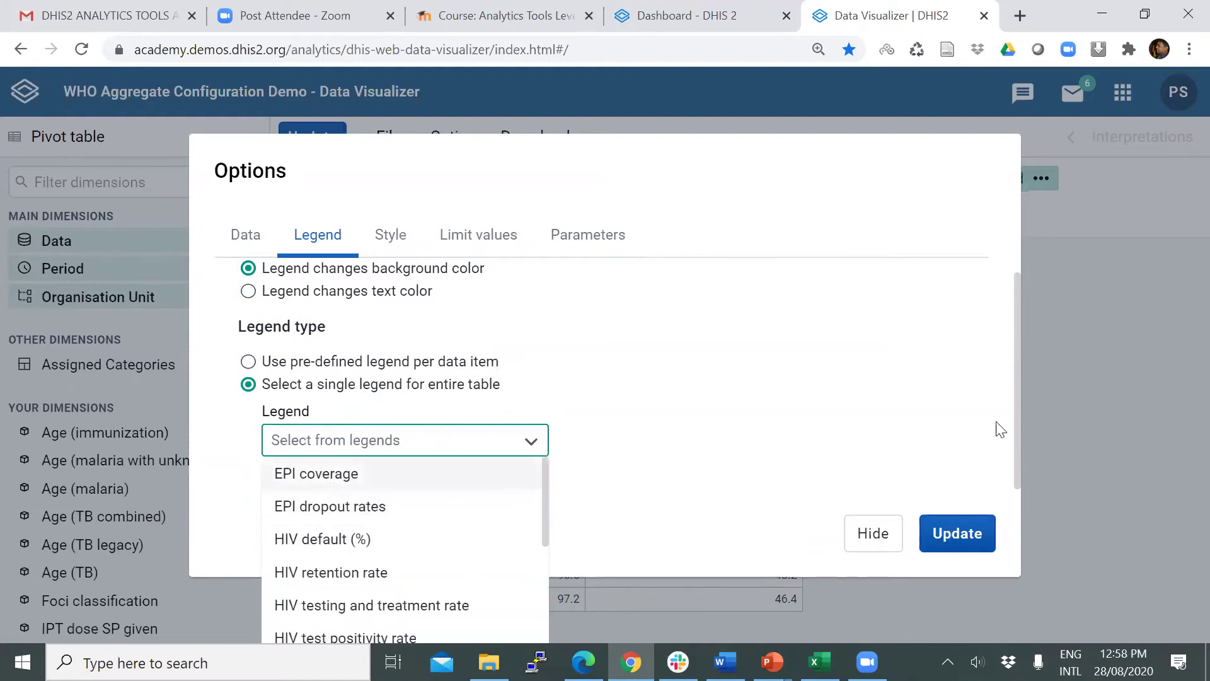
key("Down")
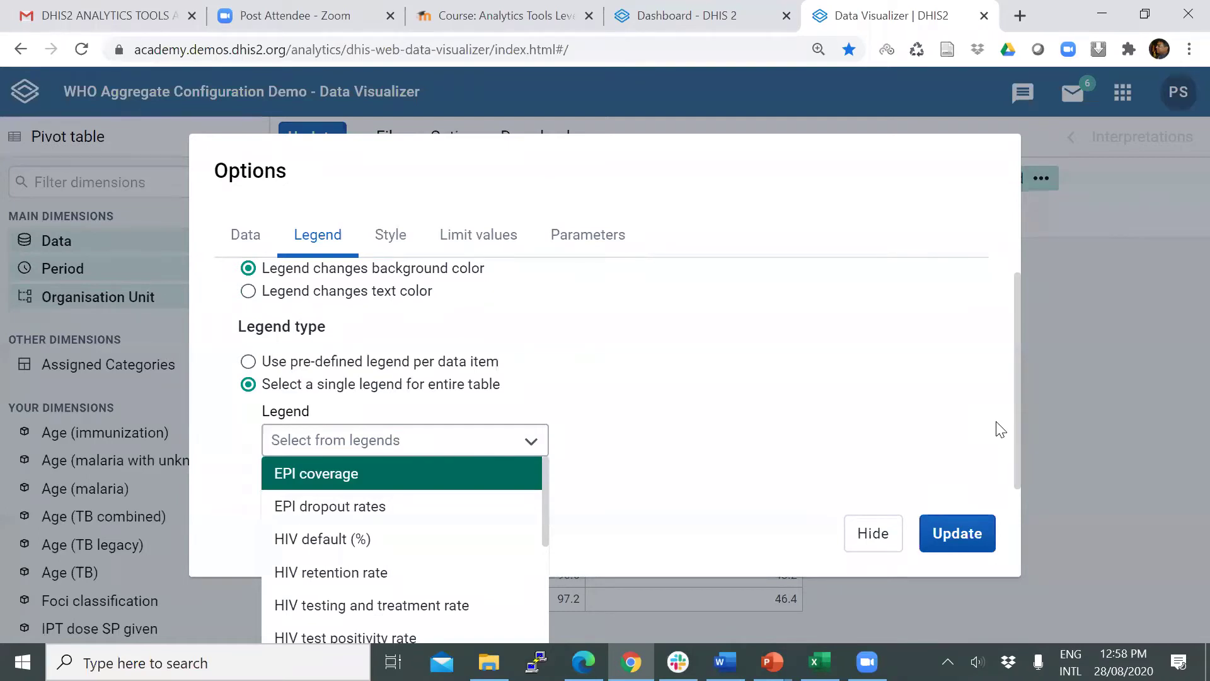
key("Return")
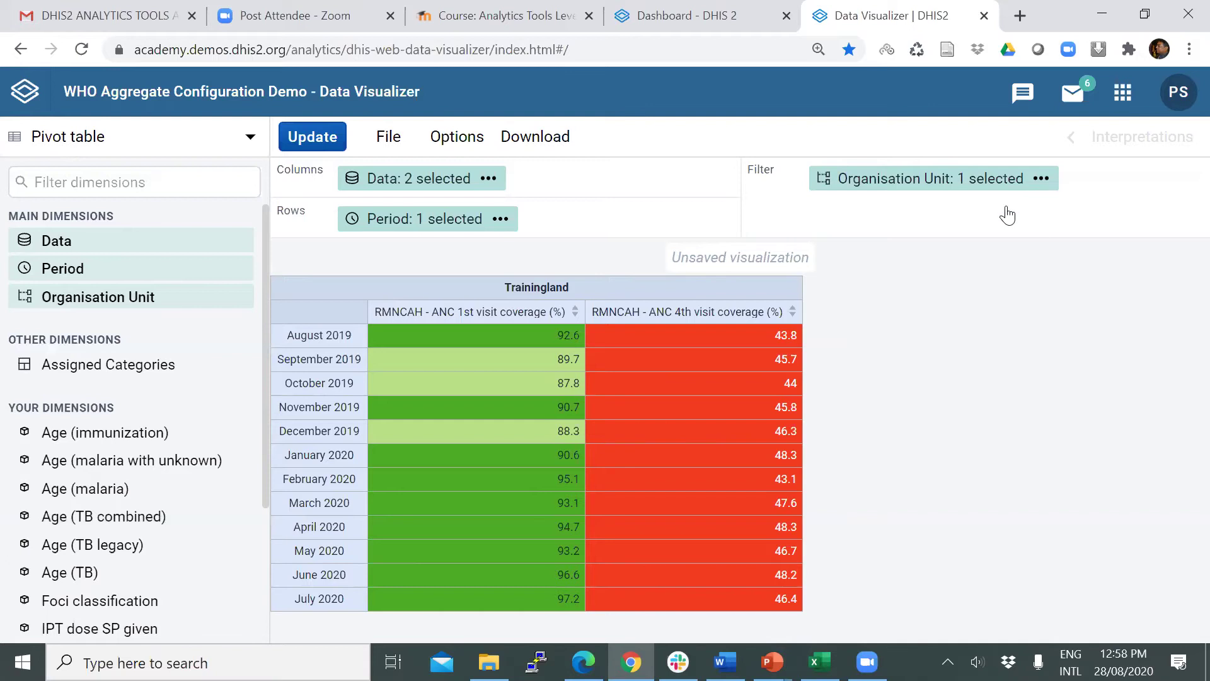
Step: Rearrange the pivot table with Period as filter and Organisation Unit in the rows, adding the District level, and update it
left_click_drag(1007, 215, 1006, 215)
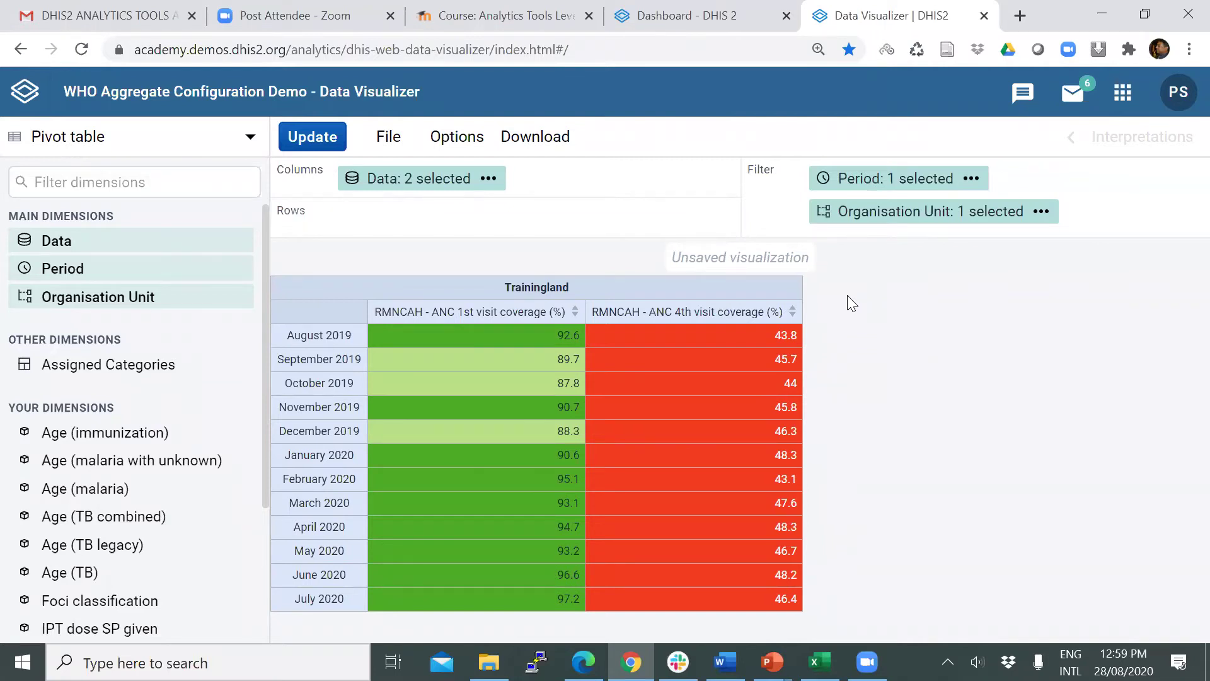
double_click(249, 257)
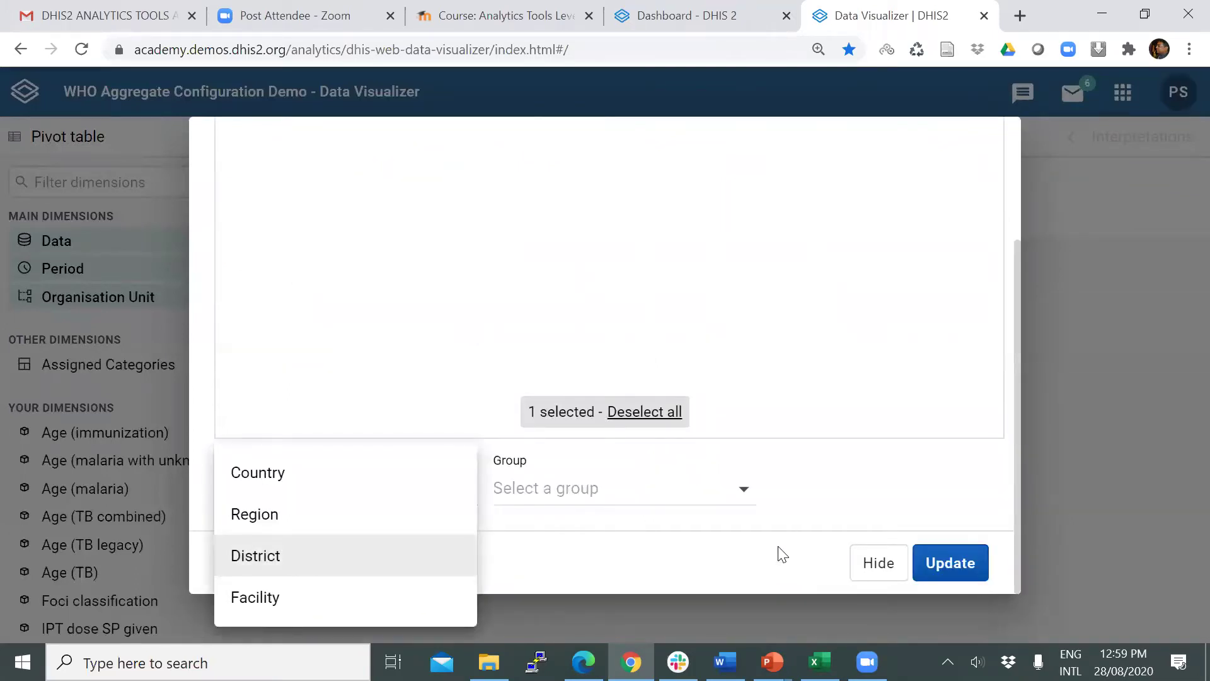
left_click(677, 605)
scroll(593, 542, "up", 3)
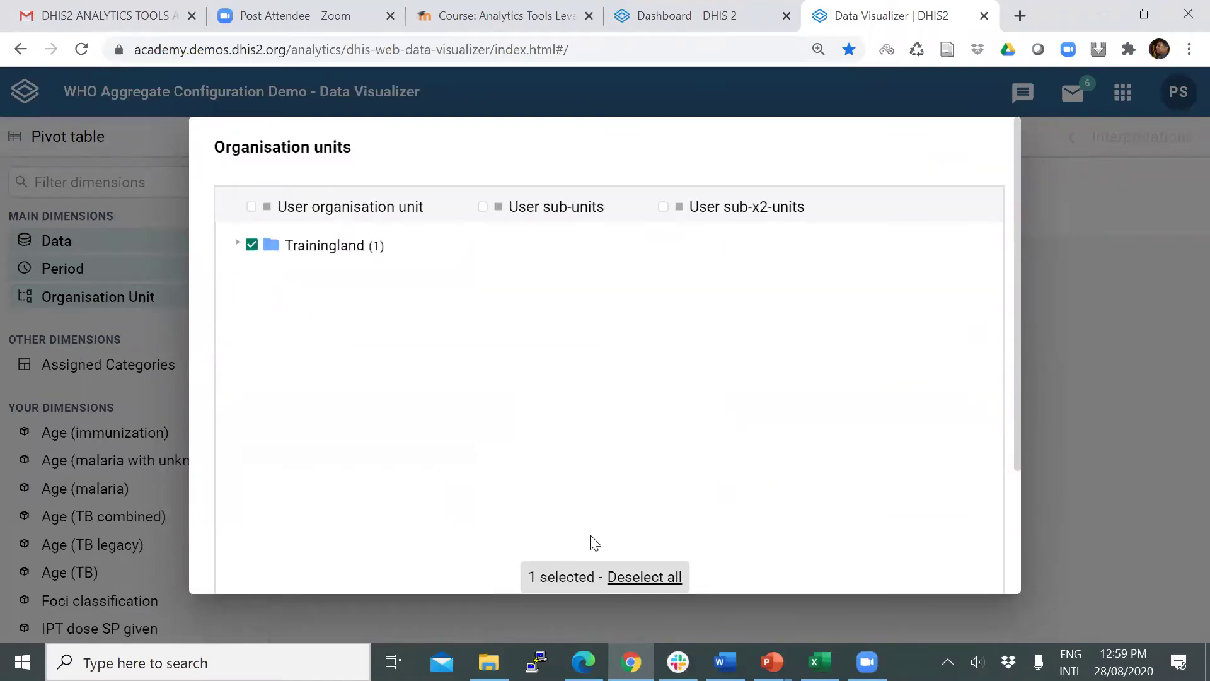
scroll(988, 388, "down", 3)
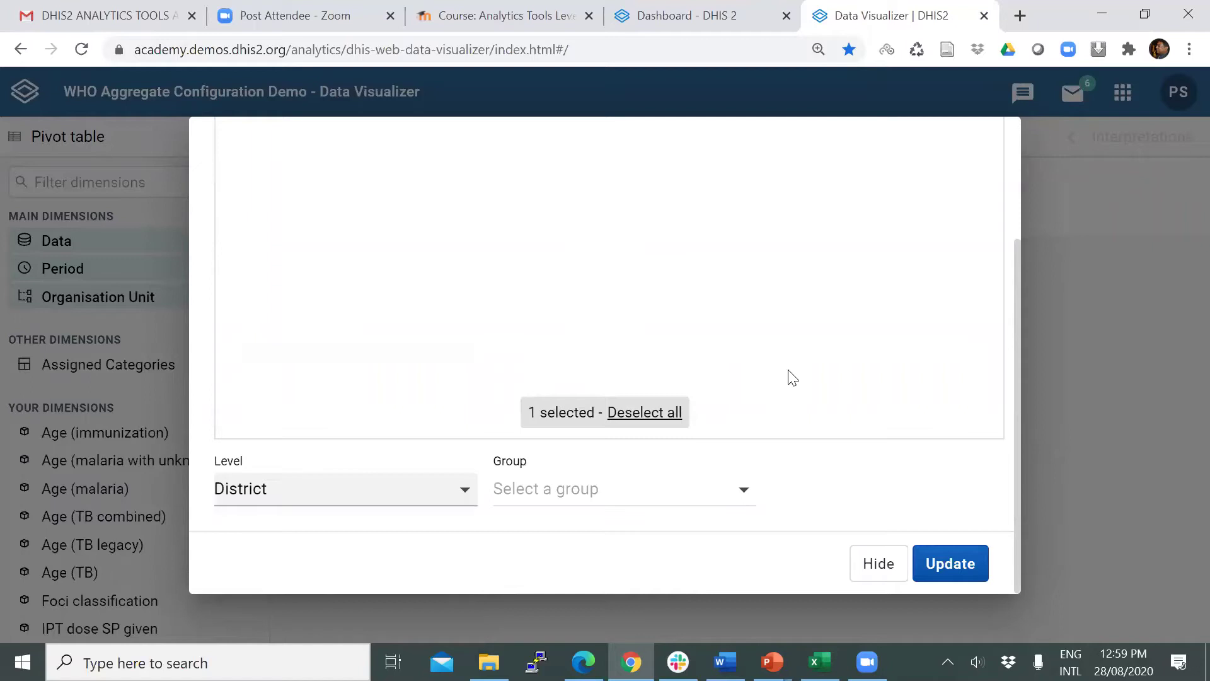
left_click(949, 563)
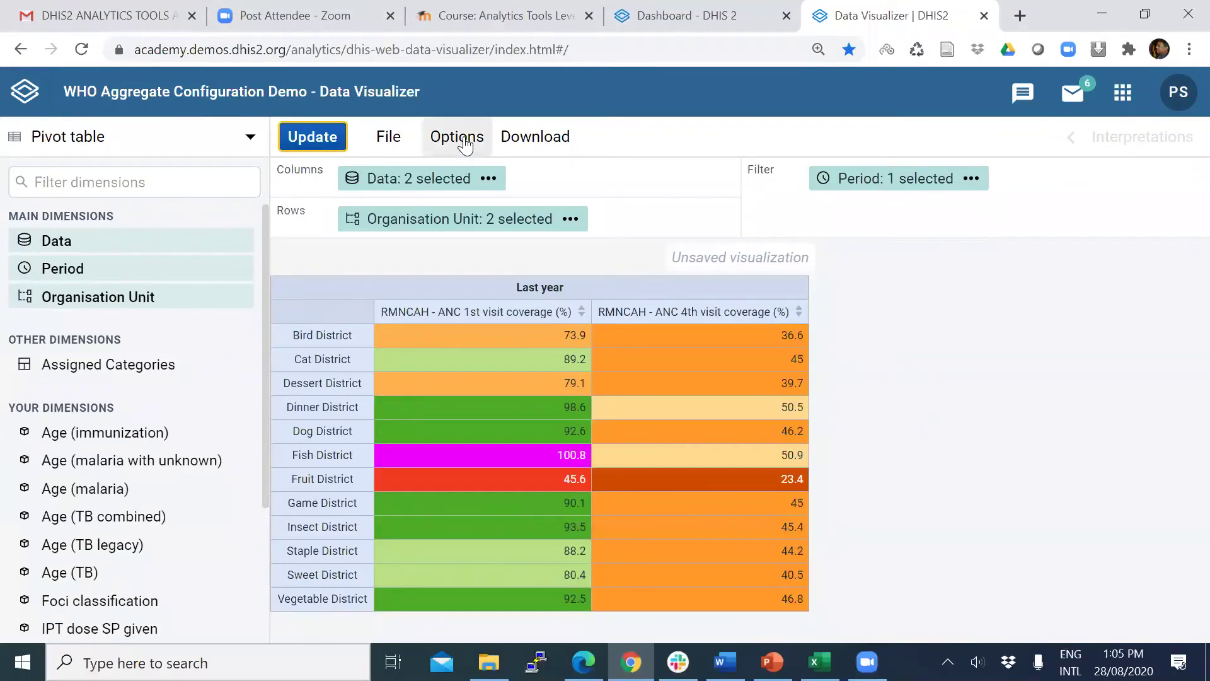
Step: Apply EPI coverage as the single legend for the entire table and sort the districts by ANC 1st visit coverage, ascending
left_click(462, 138)
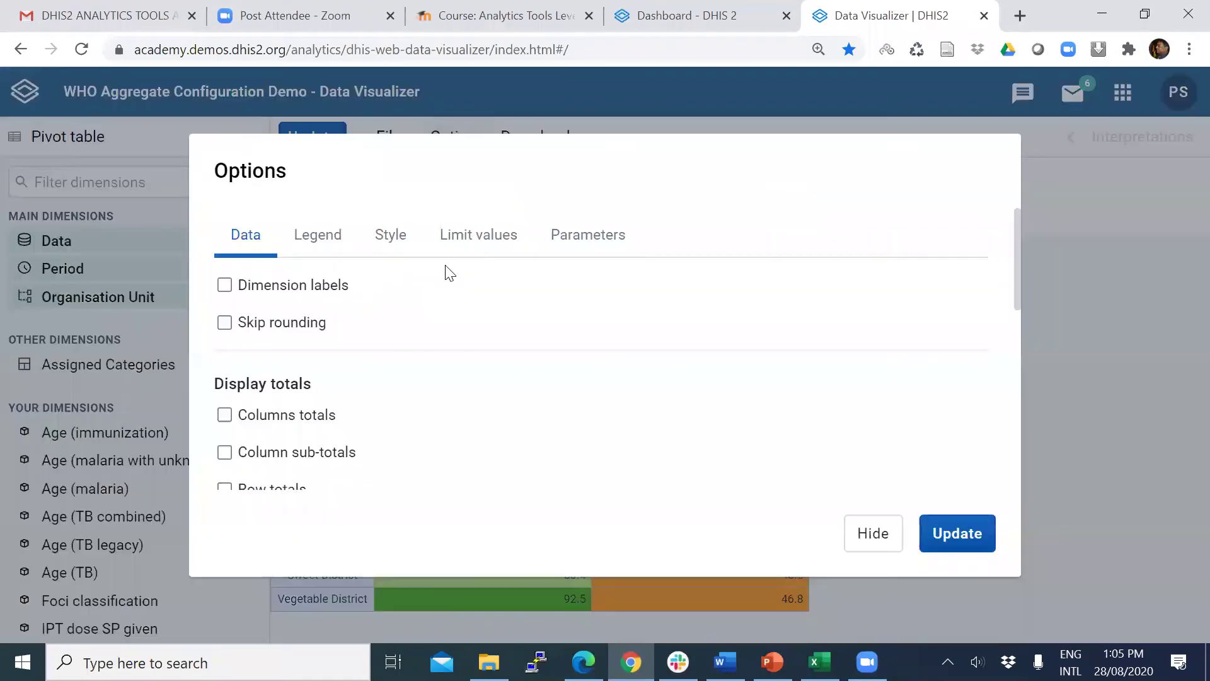
left_click(316, 245)
left_click(249, 467)
scroll(309, 409, "down", 1)
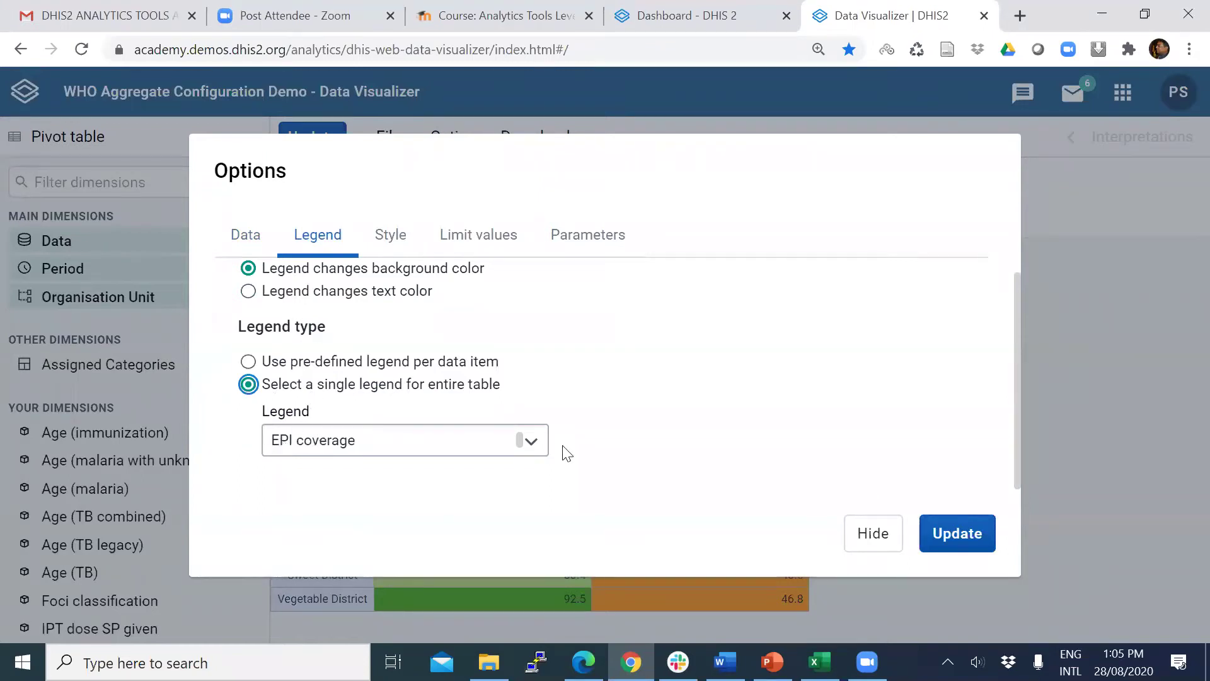
left_click(958, 533)
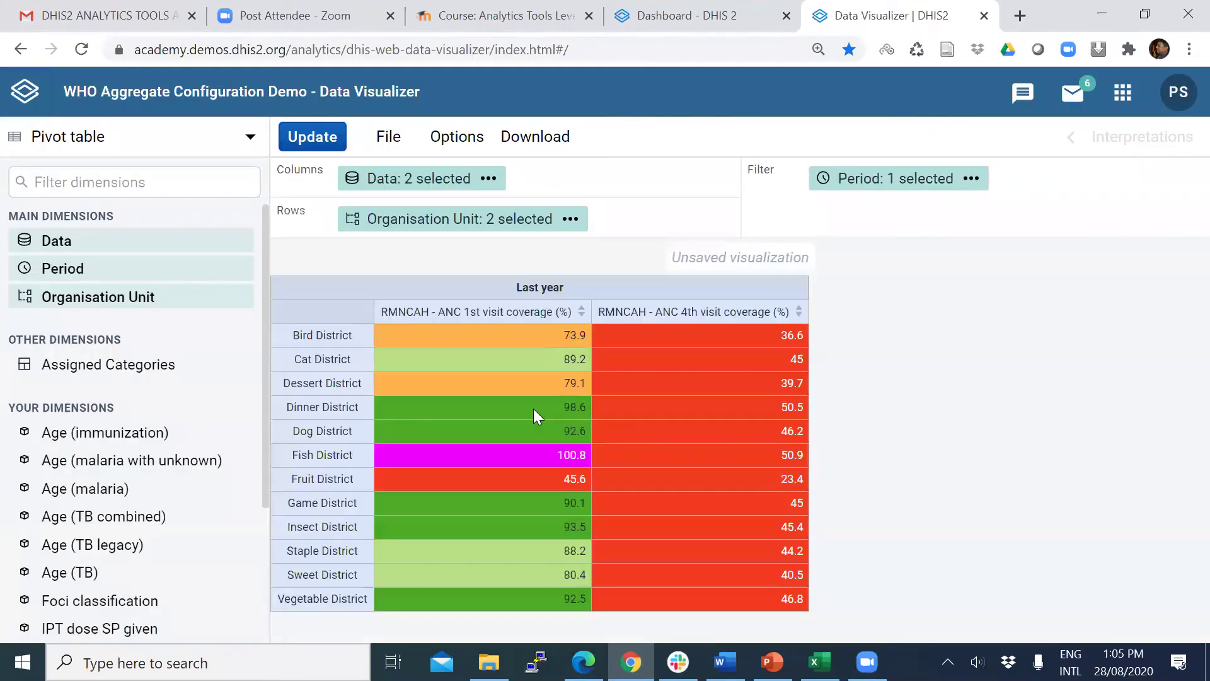
left_click(576, 311)
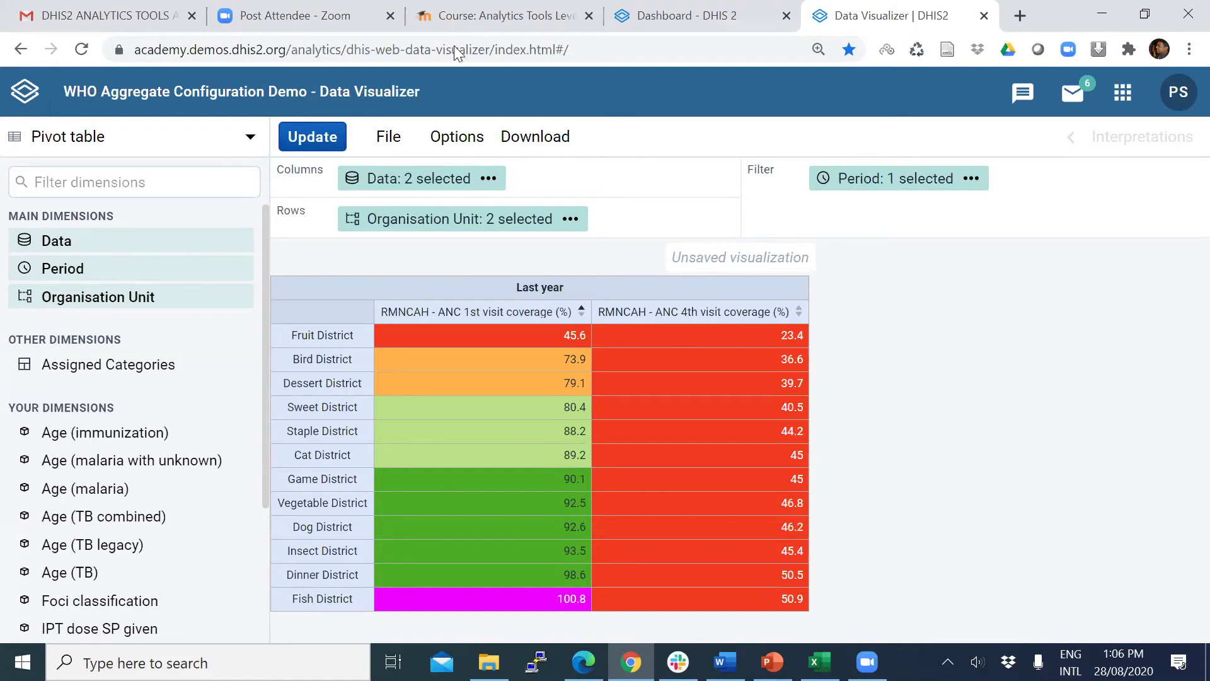
Step: Set the pivot table's legend type to use the pre-defined legend per data item
left_click(464, 140)
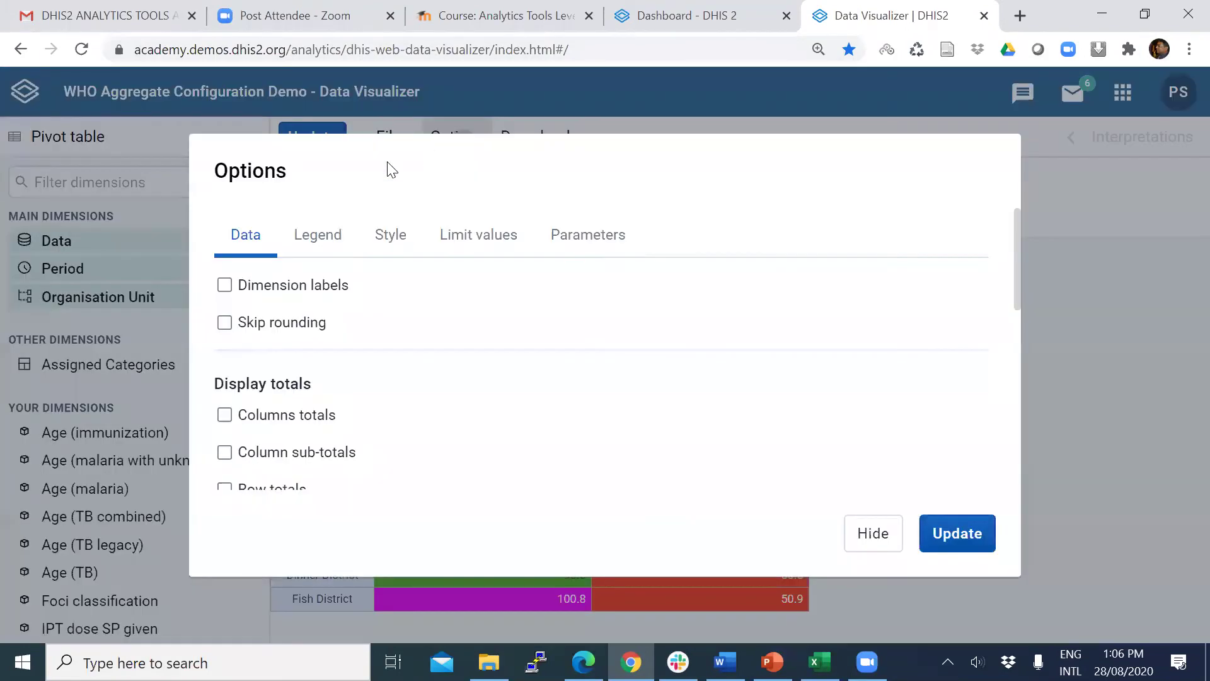
left_click(330, 246)
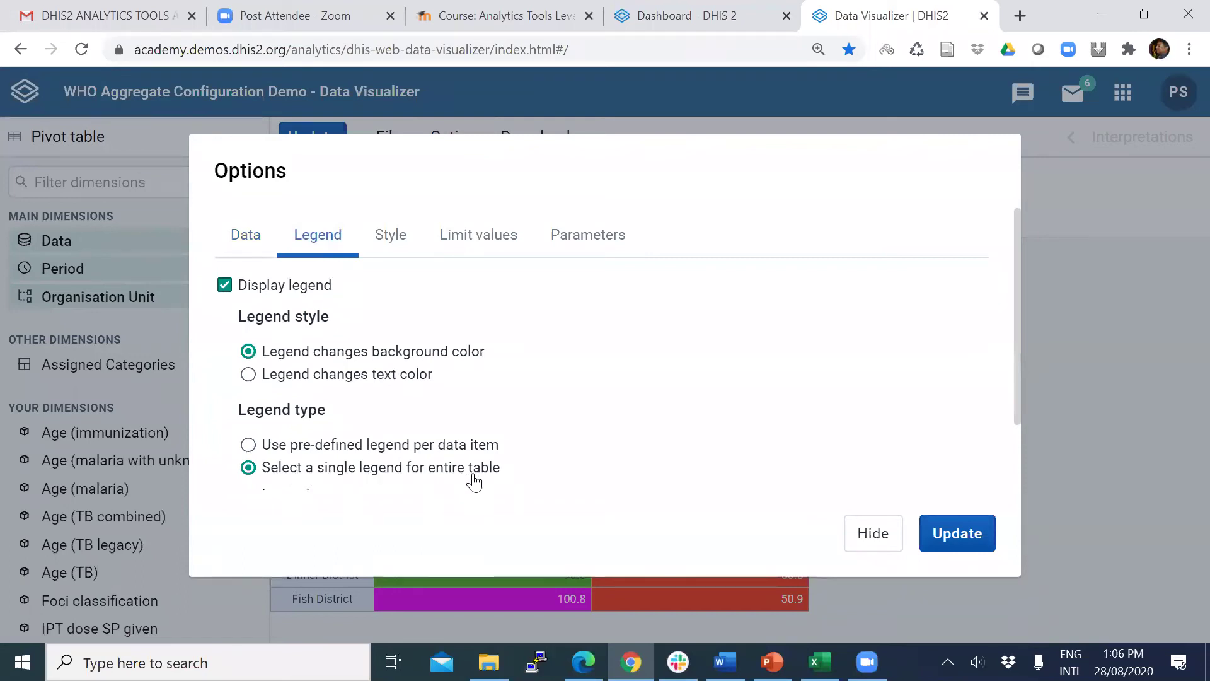
left_click(250, 445)
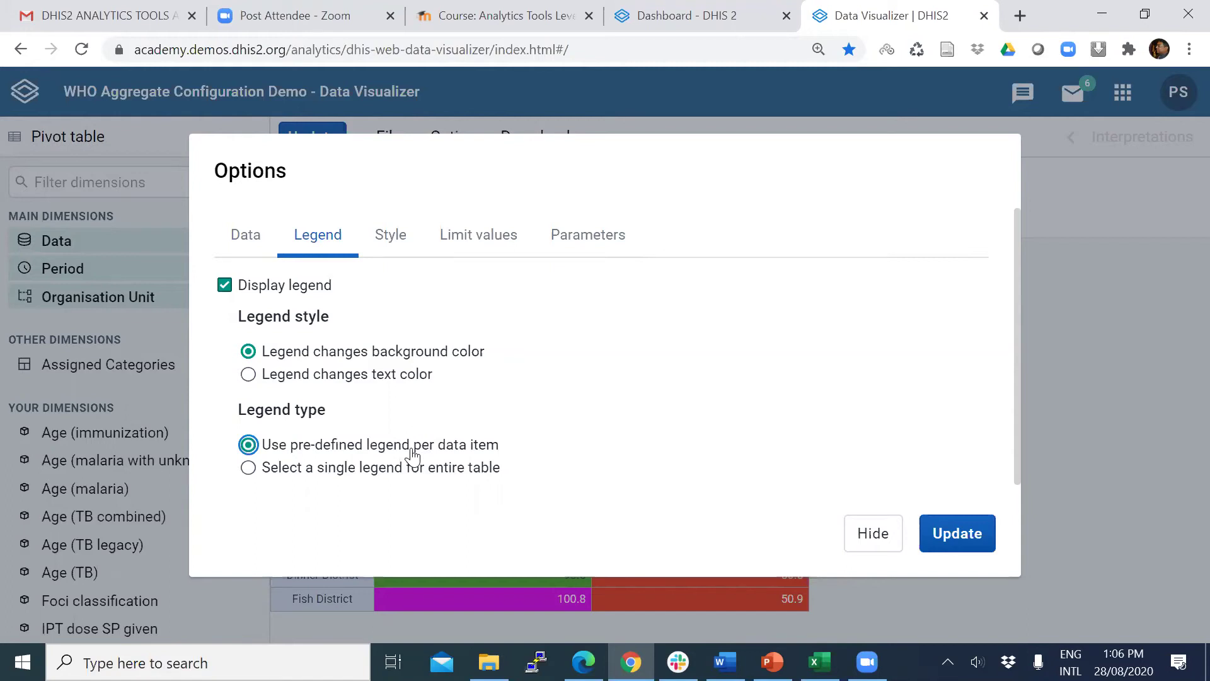
Step: Switch to the Dashboard browser tab, open the Maintenance app from there and show the indicator list
left_click(673, 18)
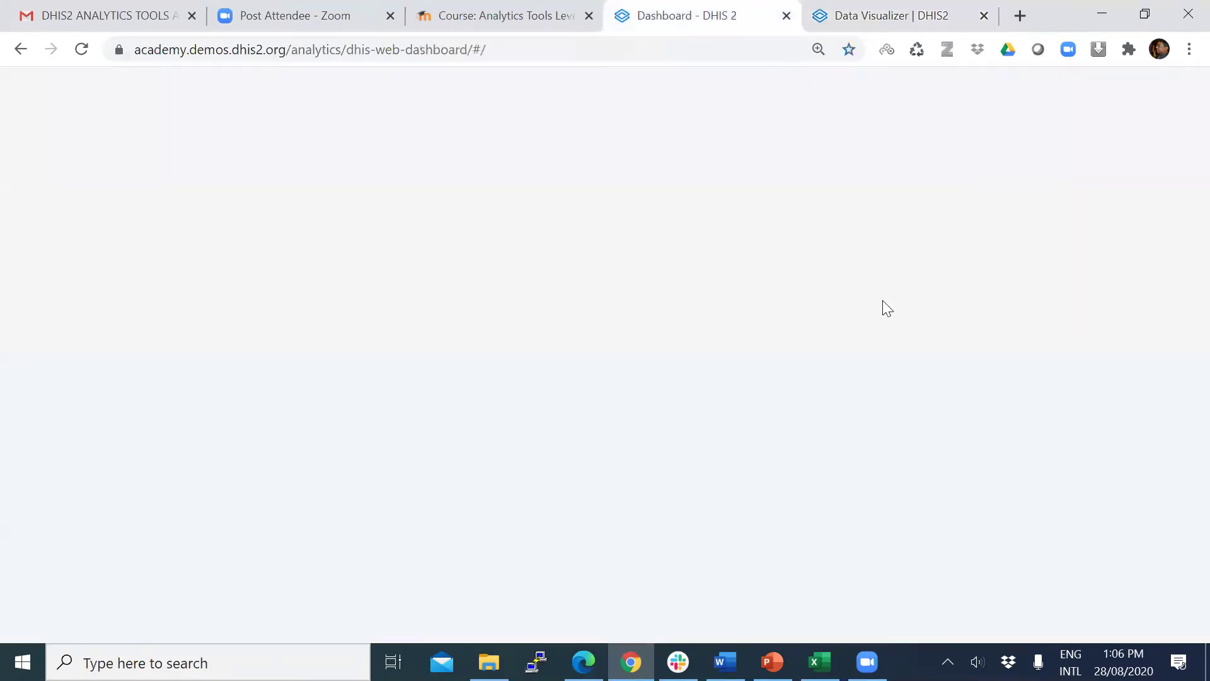
left_click(1114, 92)
scroll(967, 391, "down", 2)
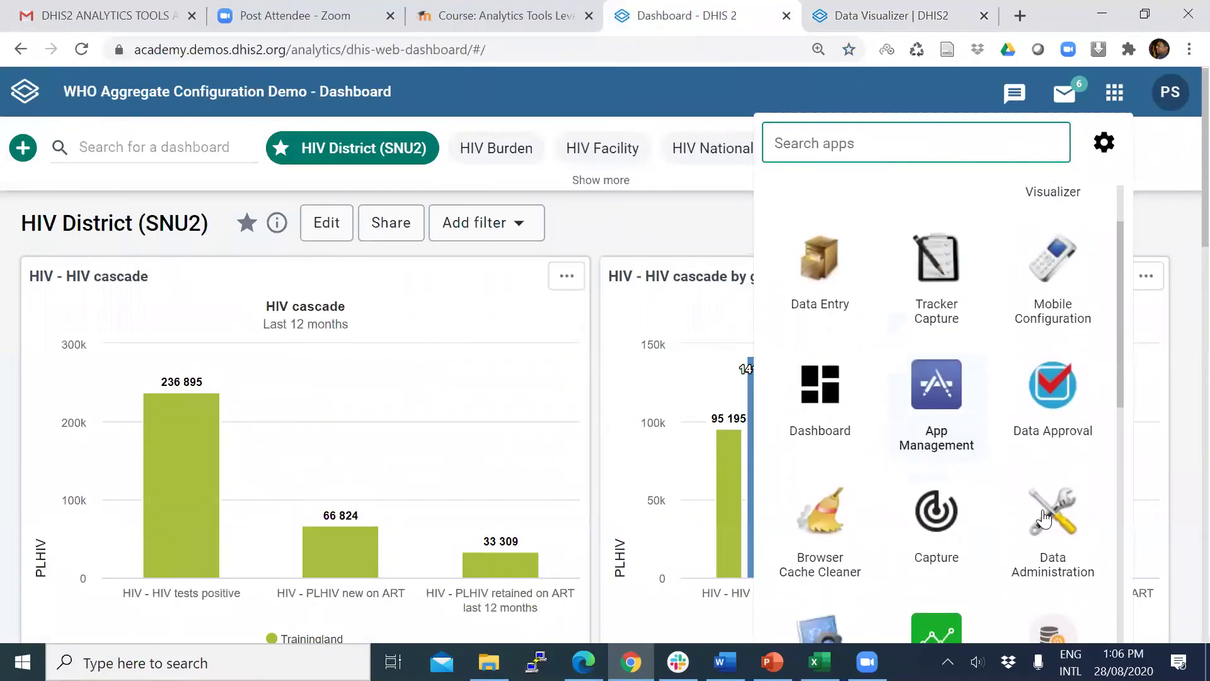
scroll(1102, 535, "down", 4)
left_click(1078, 499)
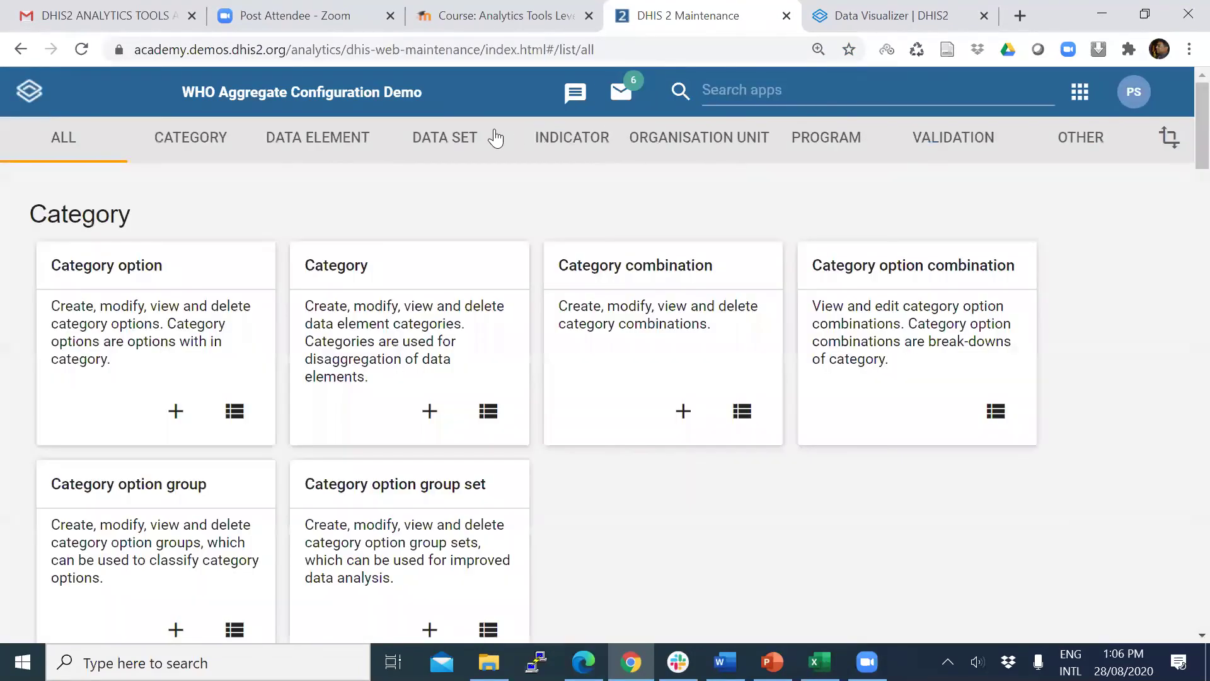
left_click(577, 140)
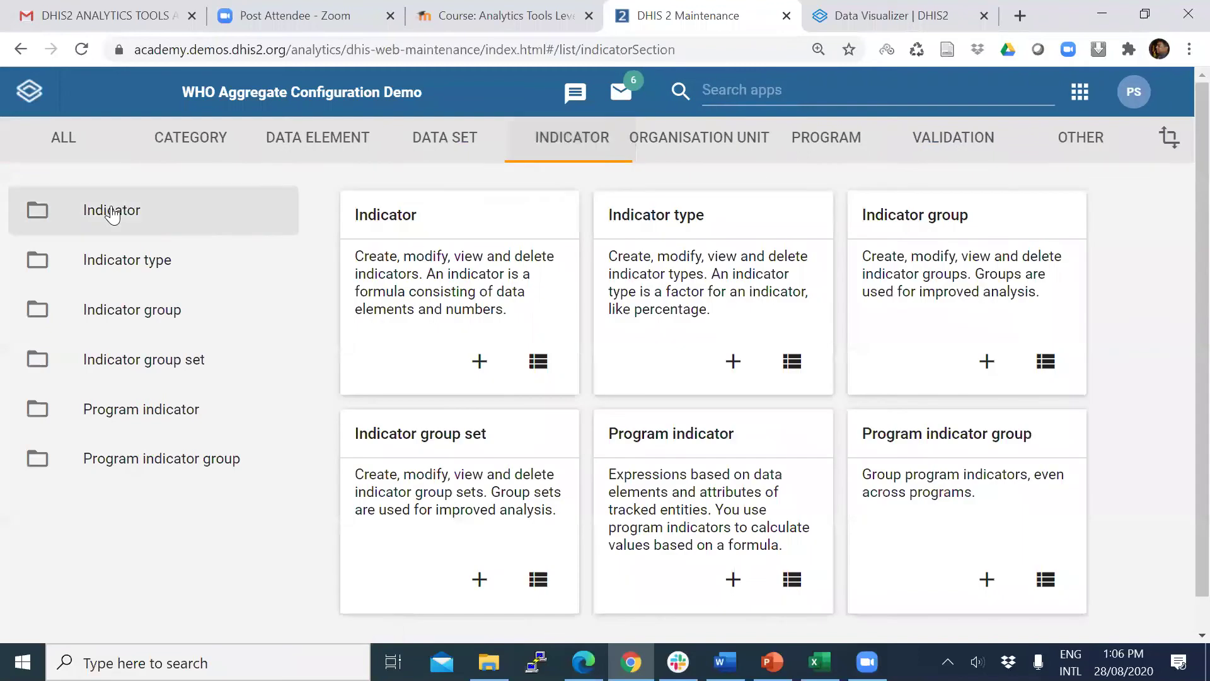
left_click(112, 213)
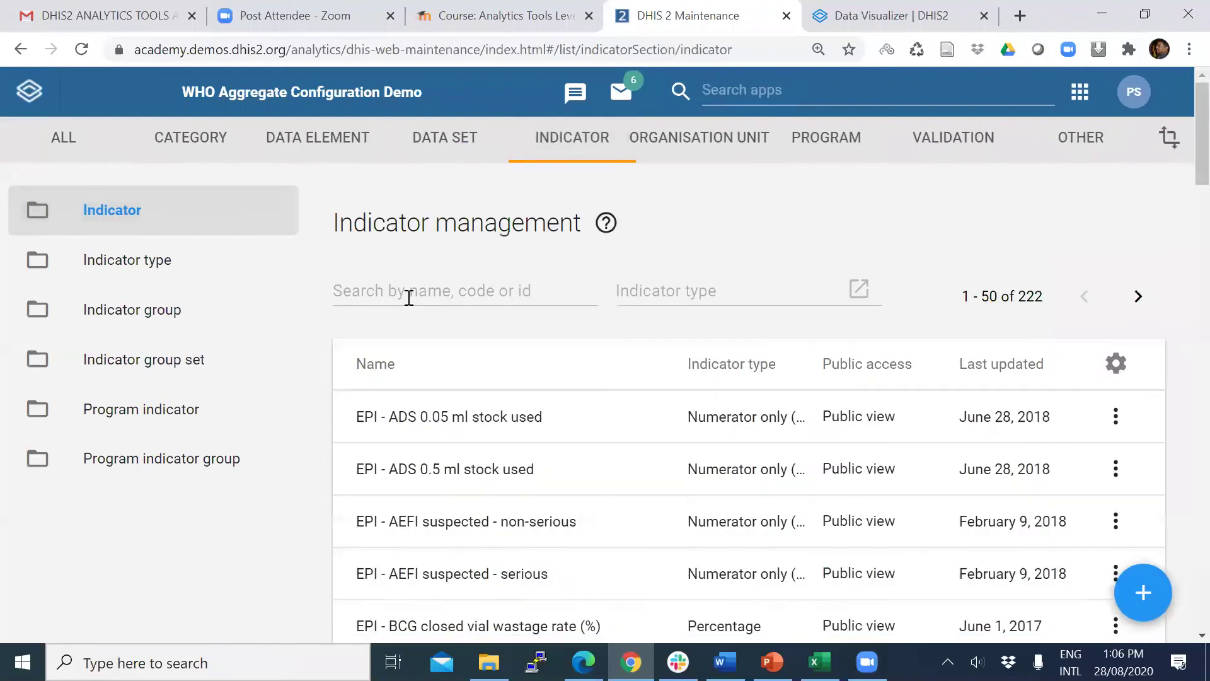
Step: Search the indicators for "anc" and open RMNCAH - ANC 1st visit coverage (%)
left_click(406, 288)
type("anc")
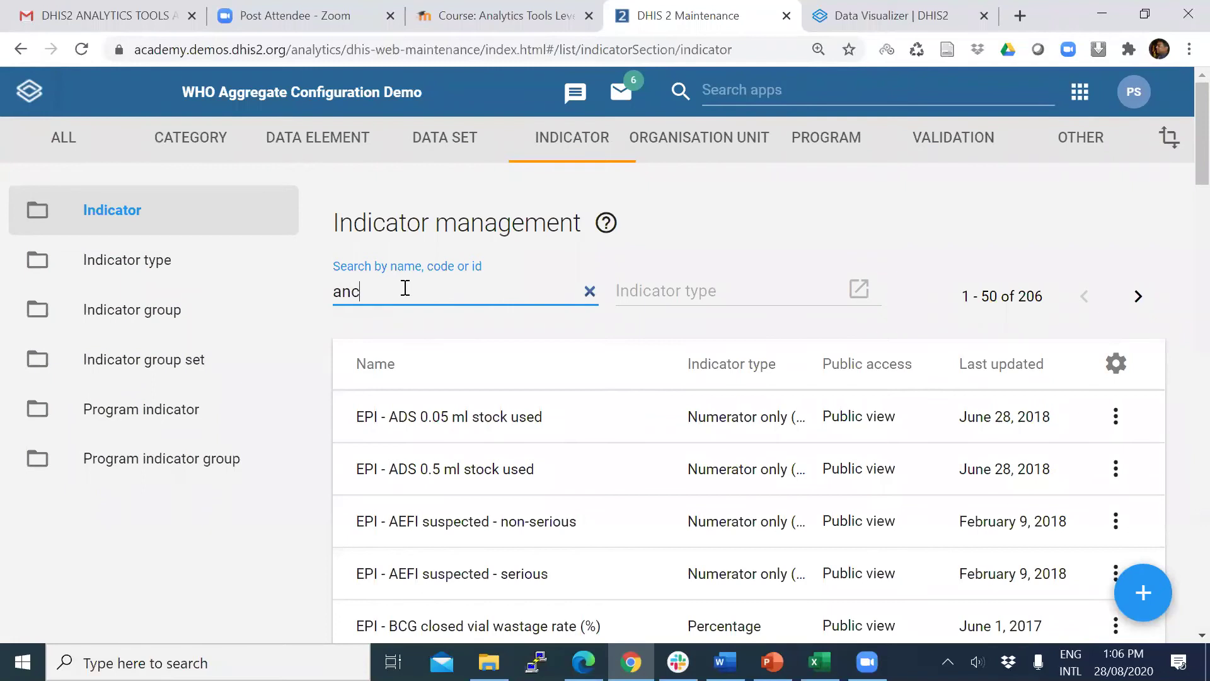
scroll(494, 419, "down", 3)
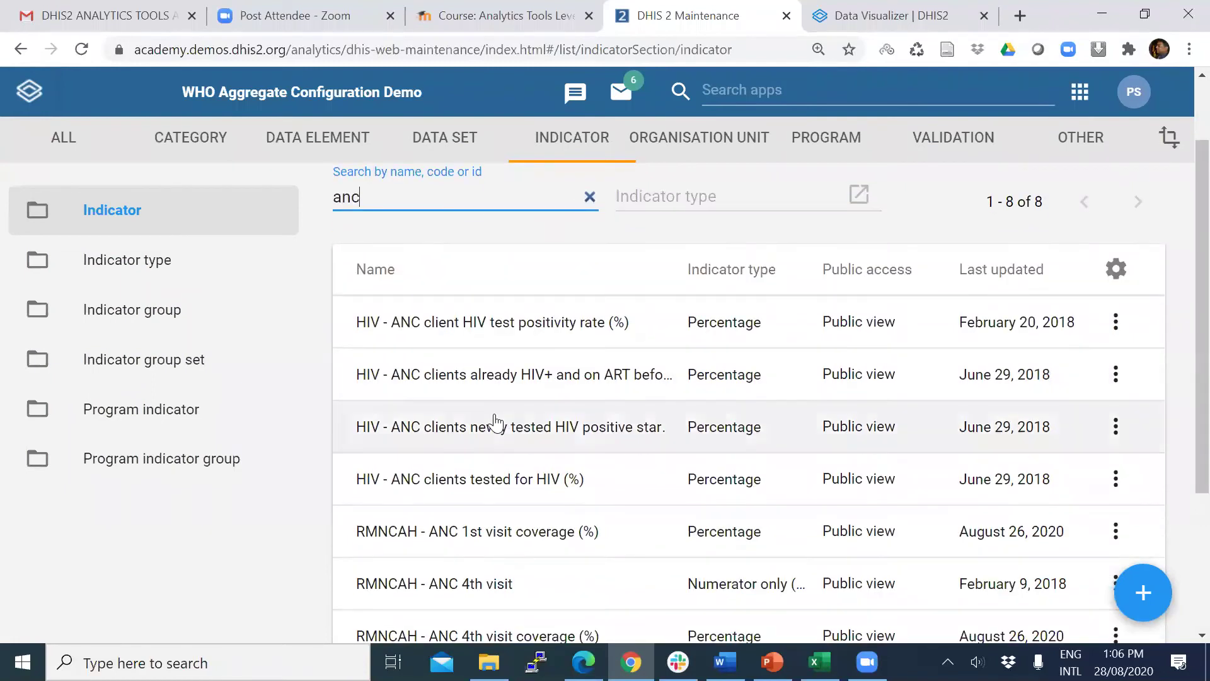
scroll(474, 485, "down", 2)
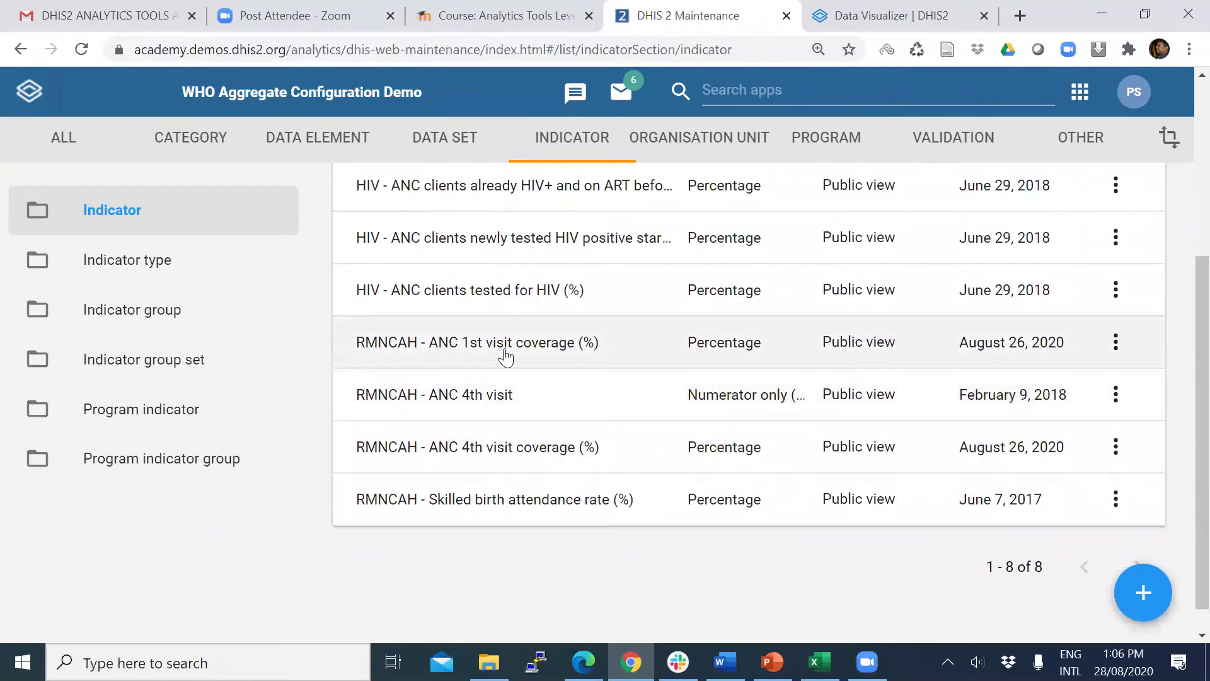
left_click(563, 350)
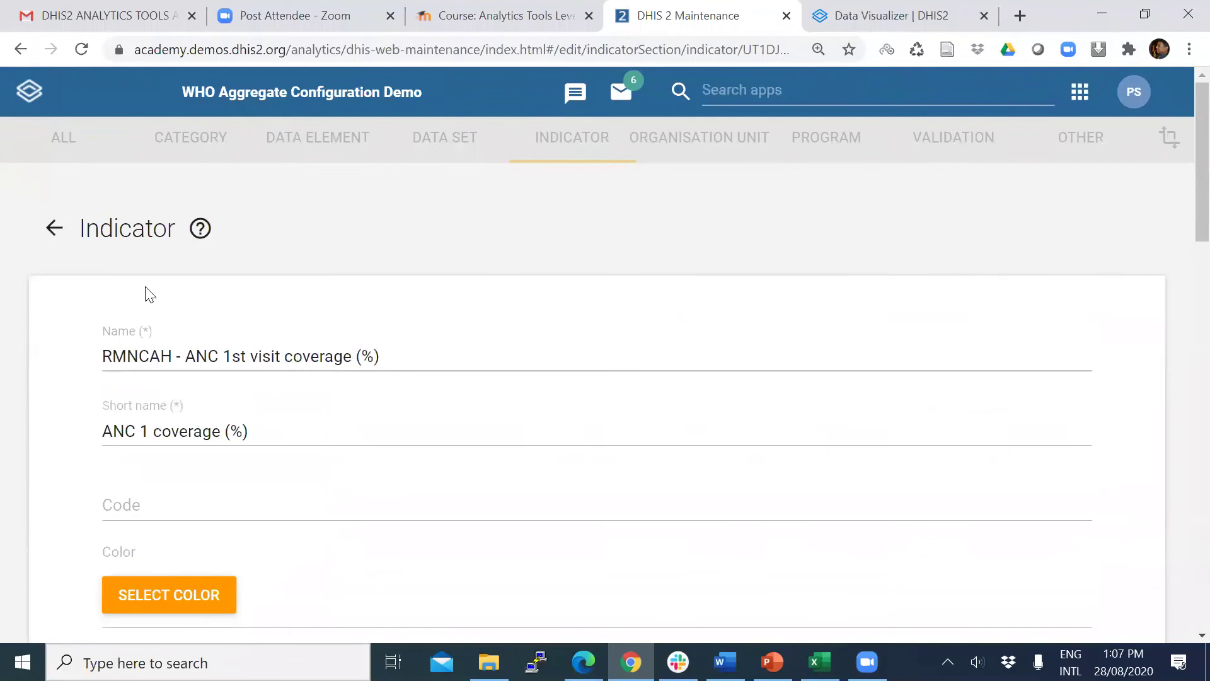
Step: Examine the legends assigned to the indicator, compare them with the Data Visualizer legend options, and leave the indicator without changes
scroll(232, 290, "down", 5)
scroll(363, 330, "down", 6)
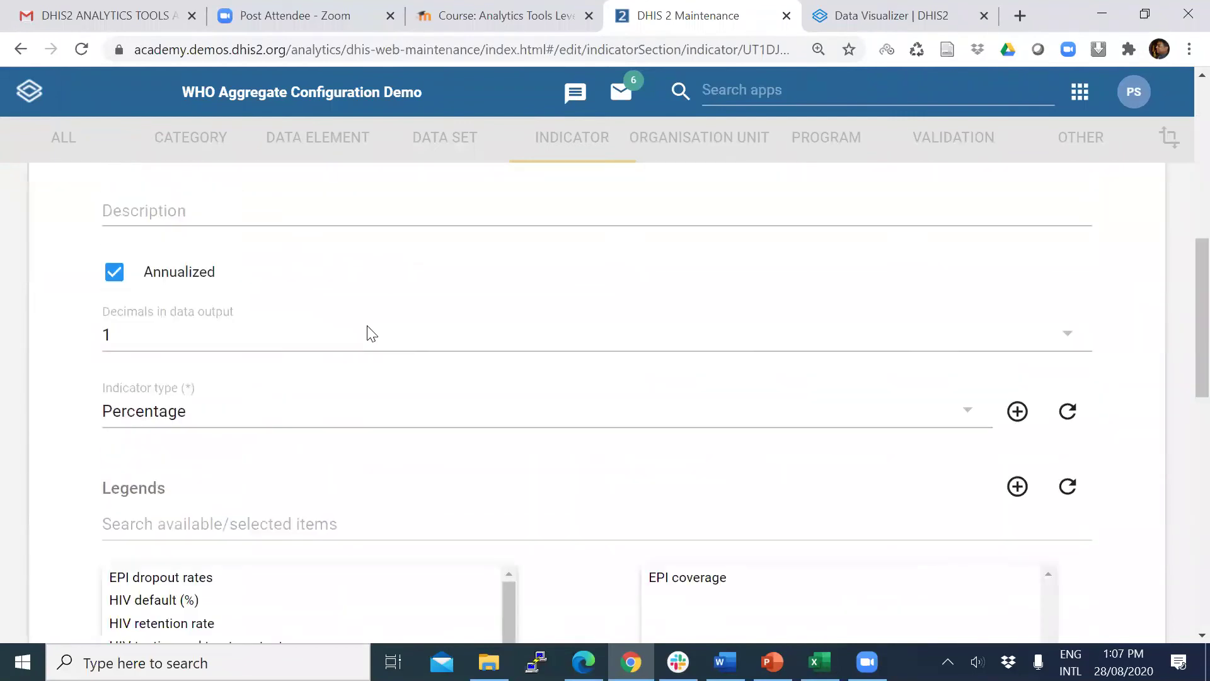
scroll(116, 223, "down", 1)
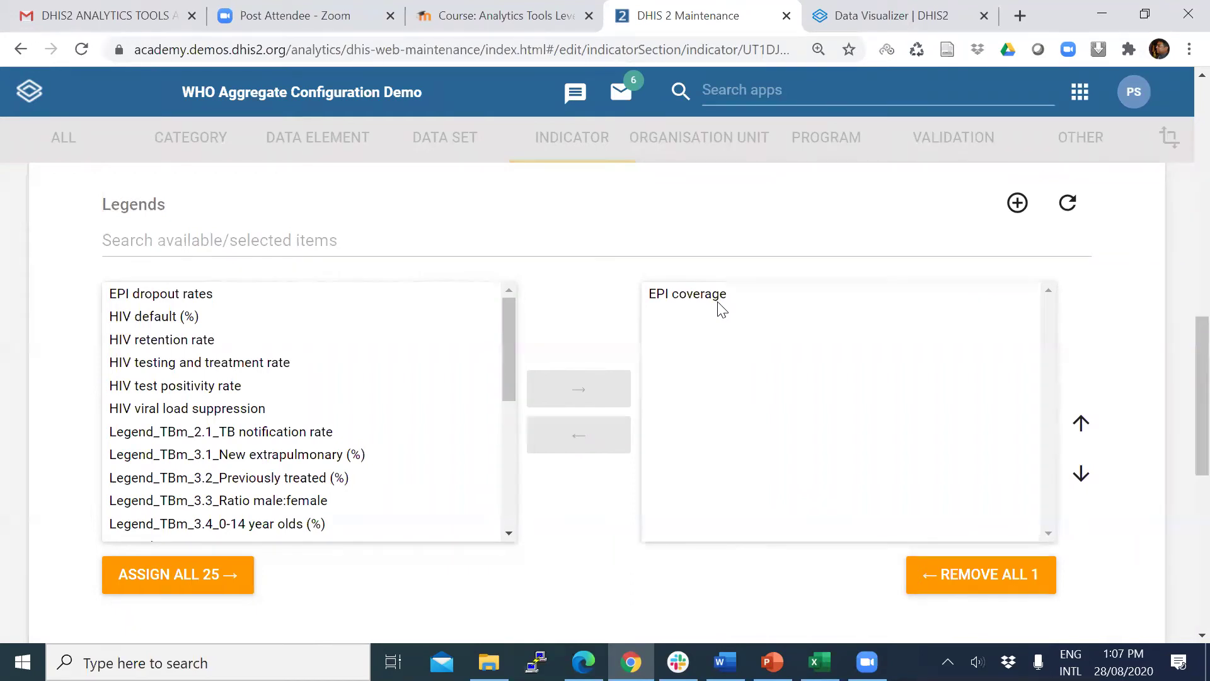
key("ctrl+Tab")
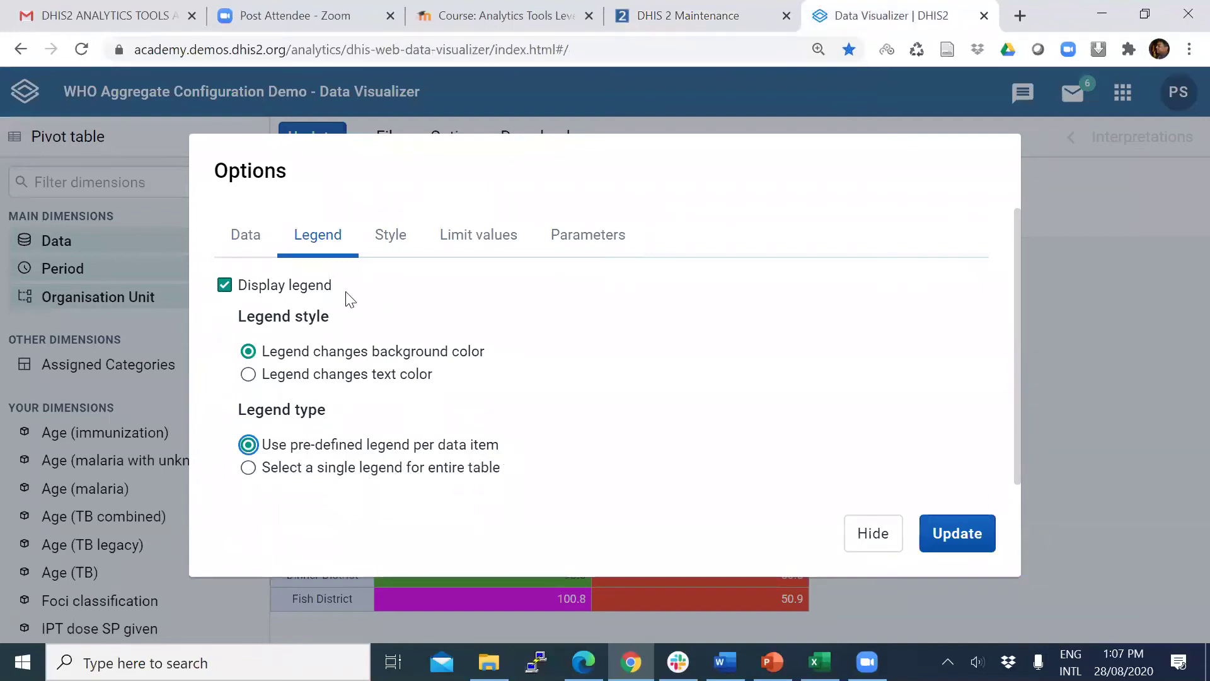
key("ctrl+shift+Tab")
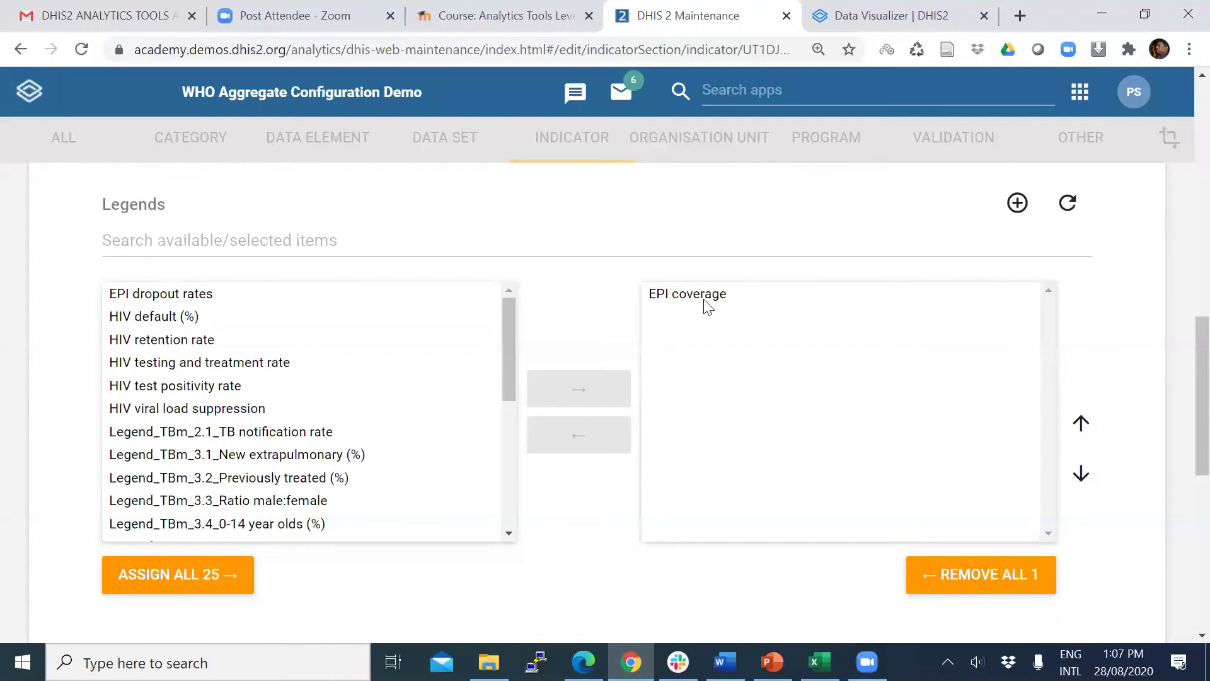
scroll(655, 391, "down", 8)
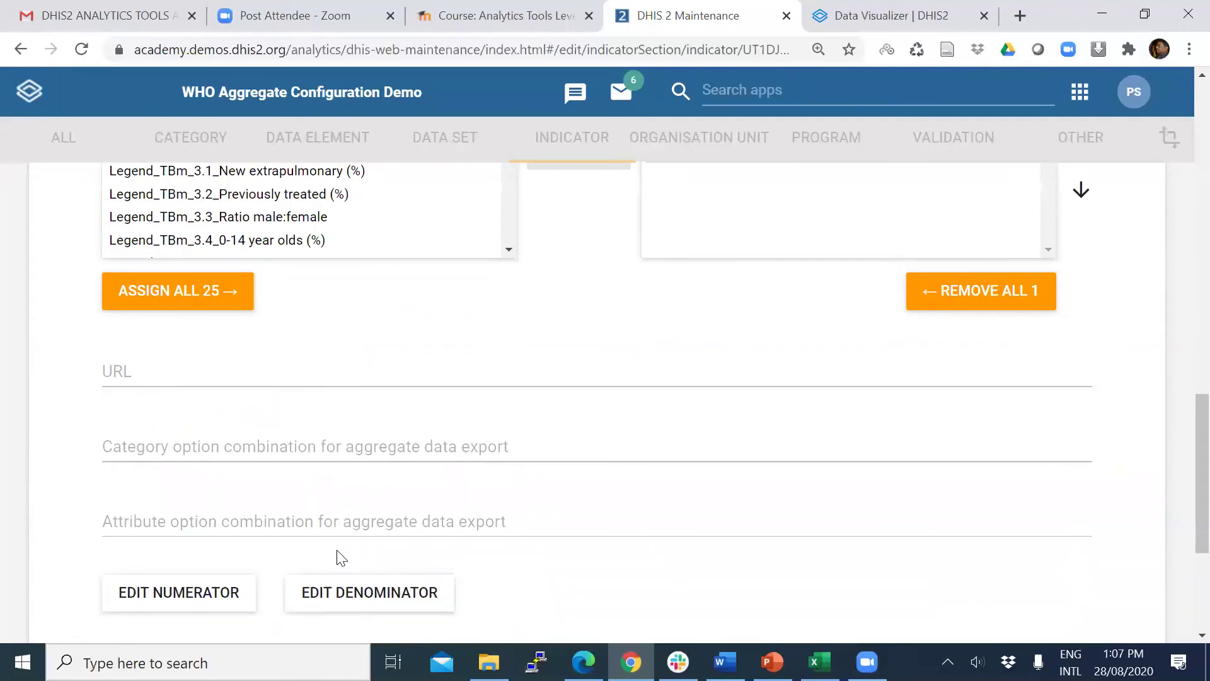
left_click(348, 499)
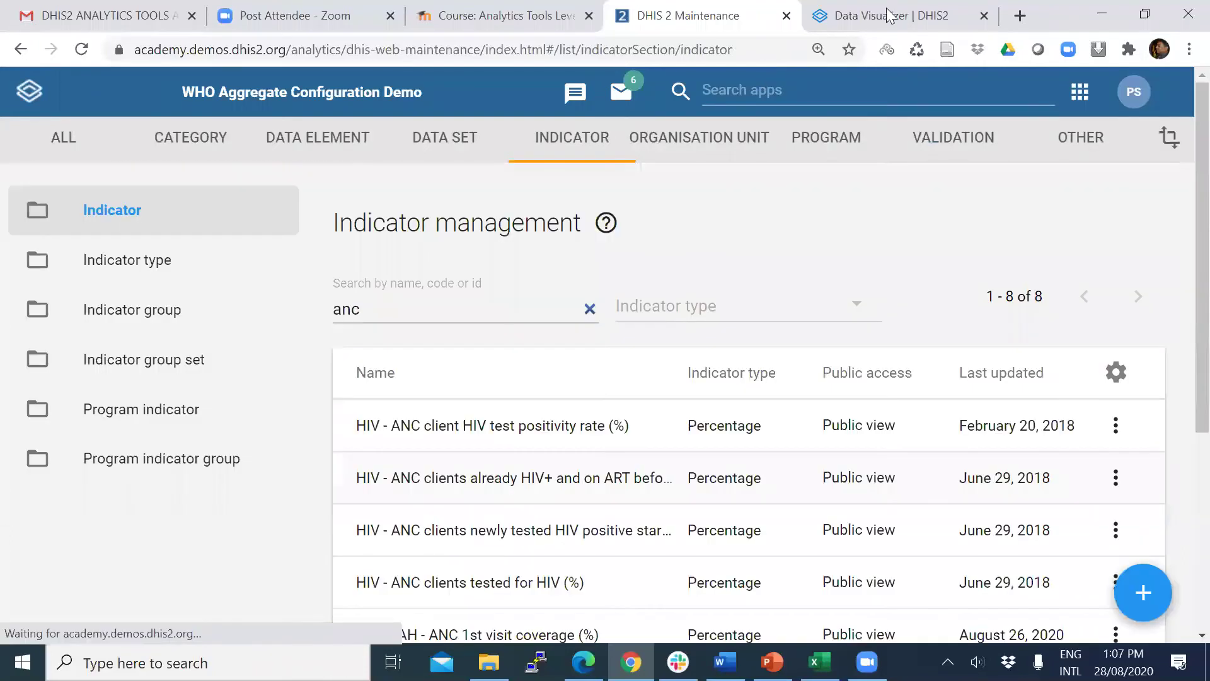
Step: Return to the Data Visualizer, update the pivot table with the pre-defined legends, and sort it ascending by RMNCAH - ANC 1st visit coverage (%)
key("ctrl+Tab")
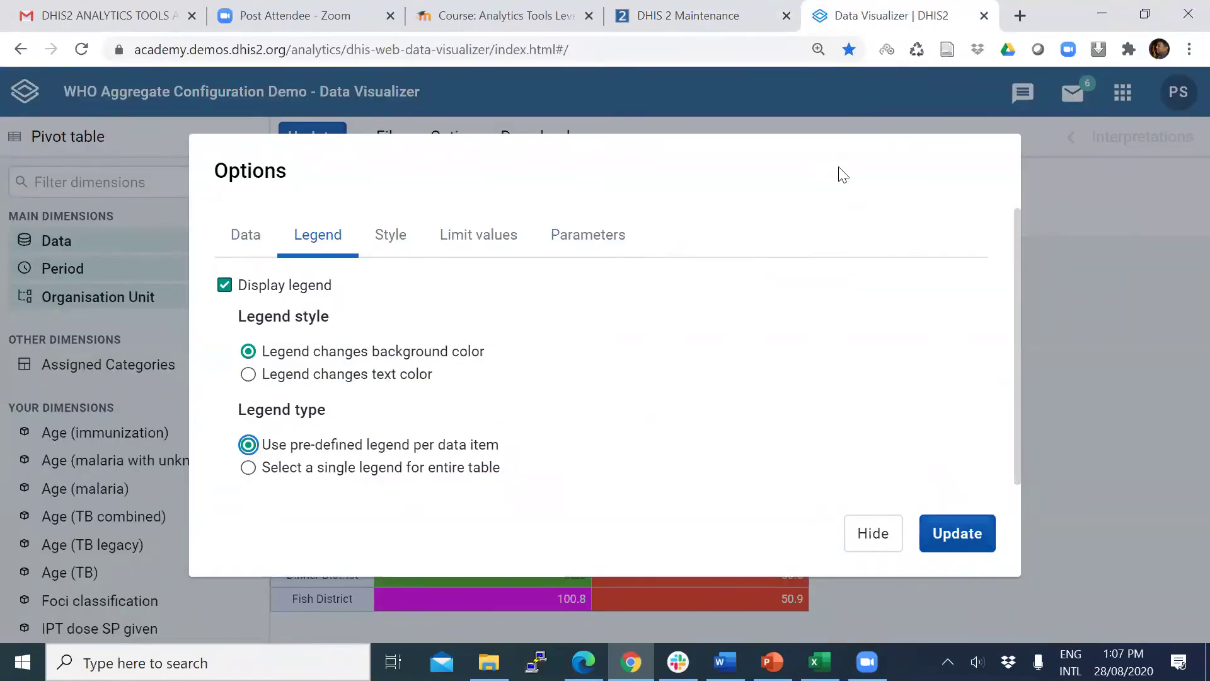
left_click(872, 533)
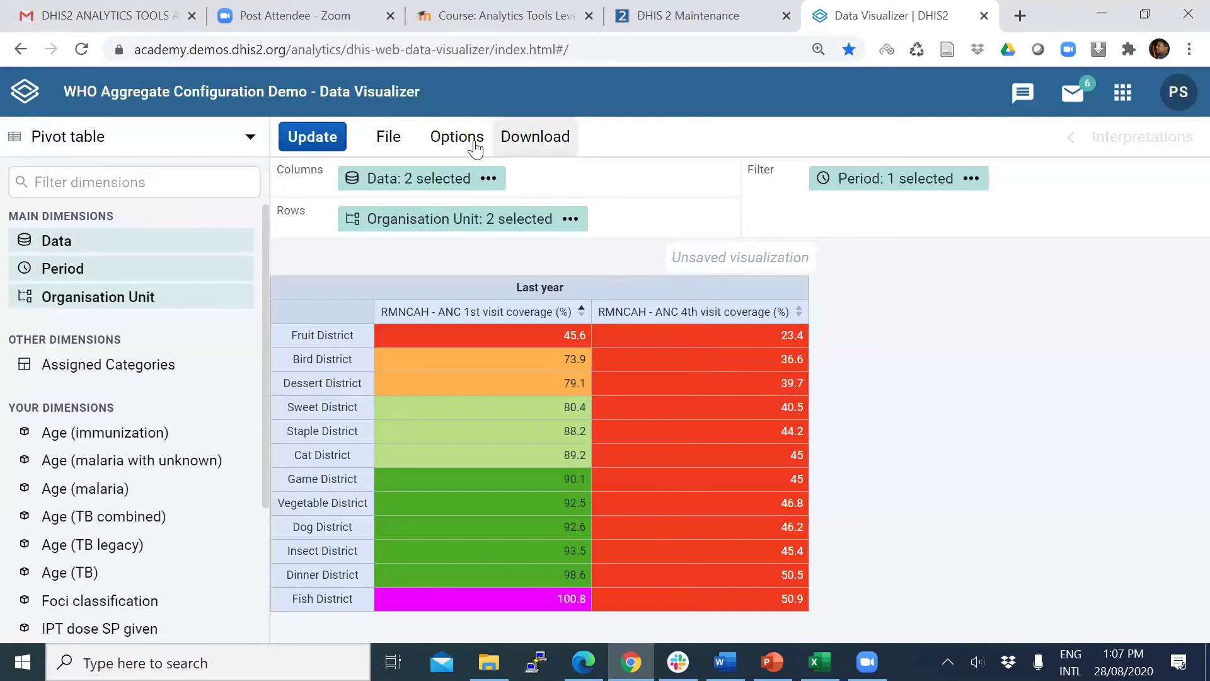
left_click(319, 237)
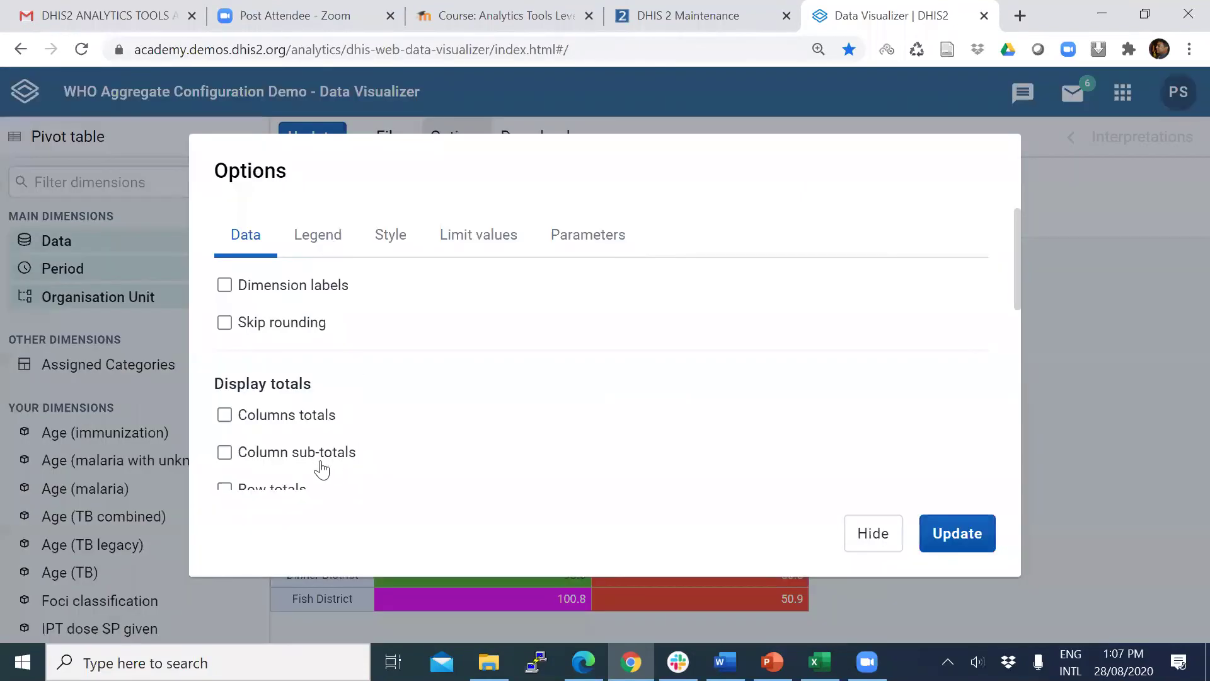
left_click(942, 532)
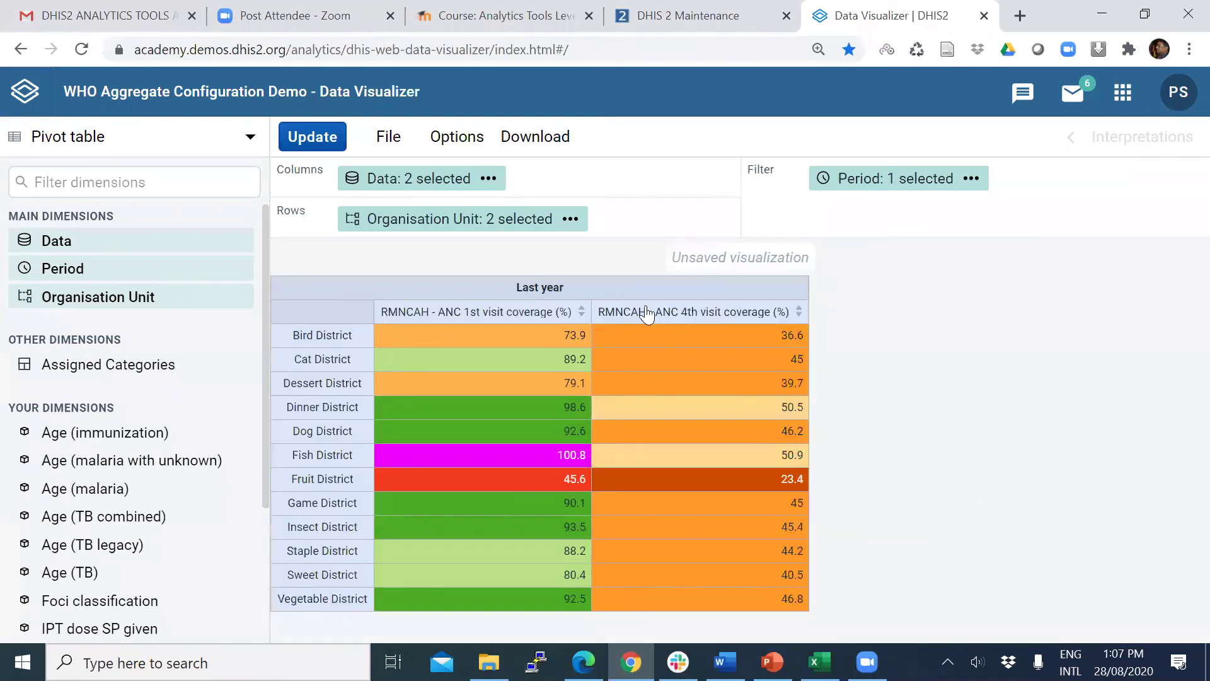
left_click(581, 311)
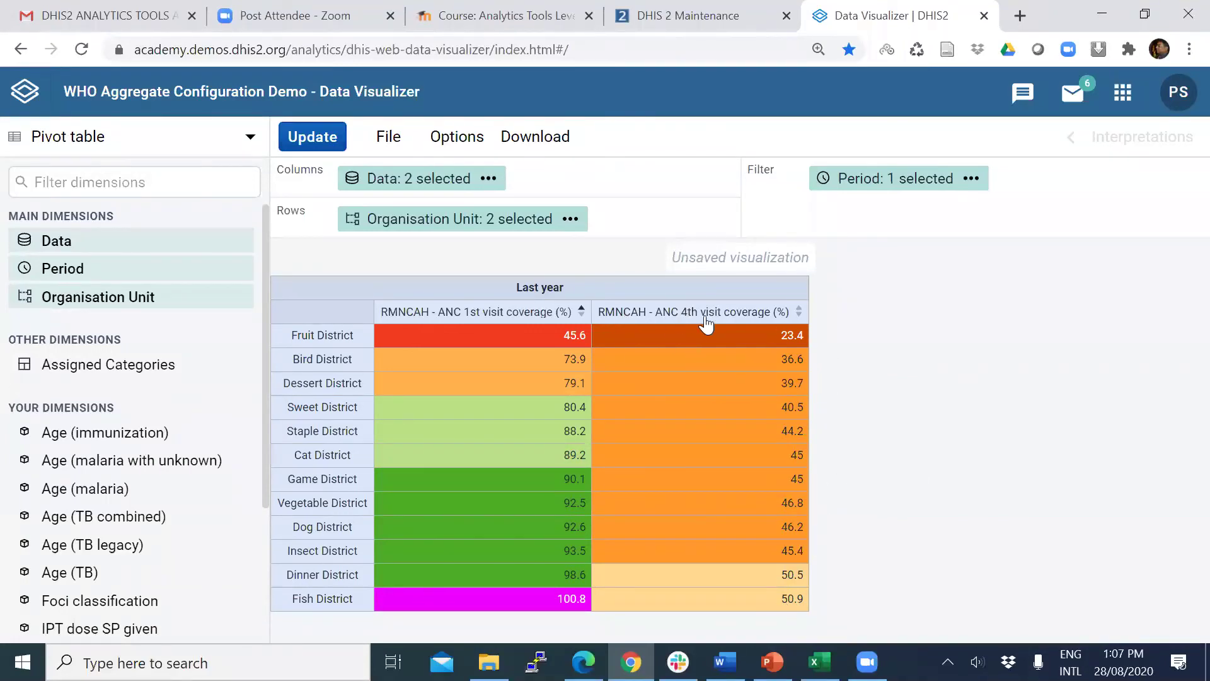
Step: Examine the legend assigned to RMNCAH - ANC 4th visit coverage (%) in the Maintenance app, and return to the Data Visualizer pivot table
left_click(710, 12)
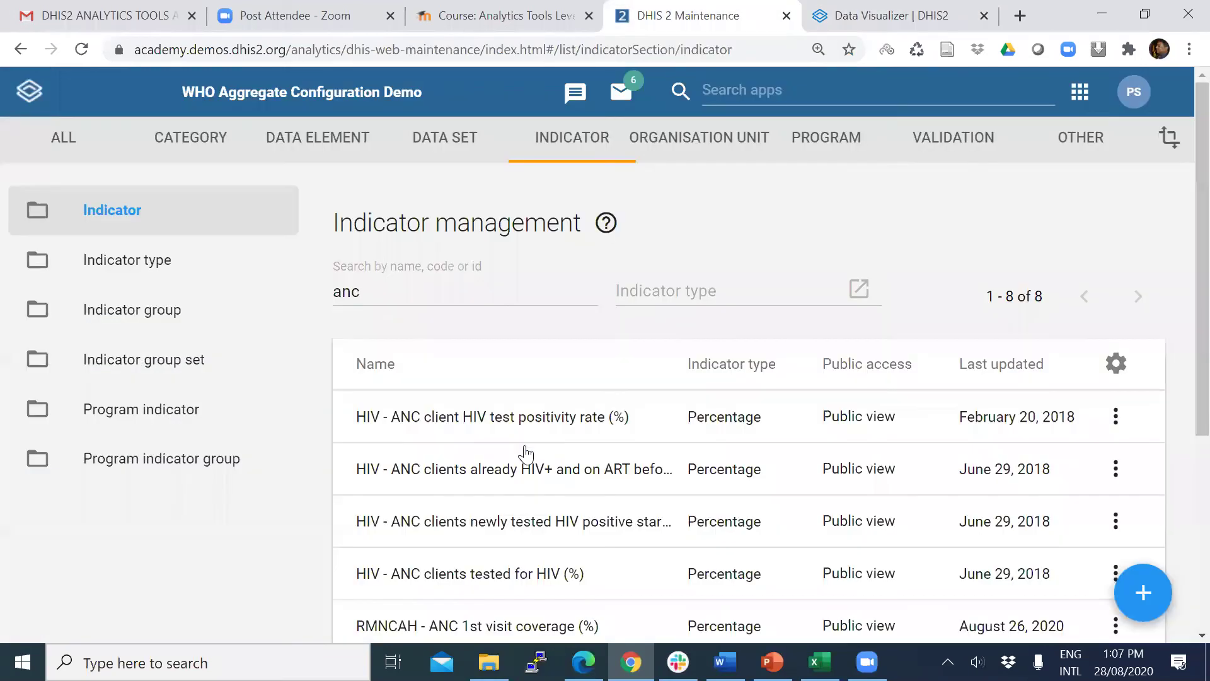
scroll(543, 490, "down", 1)
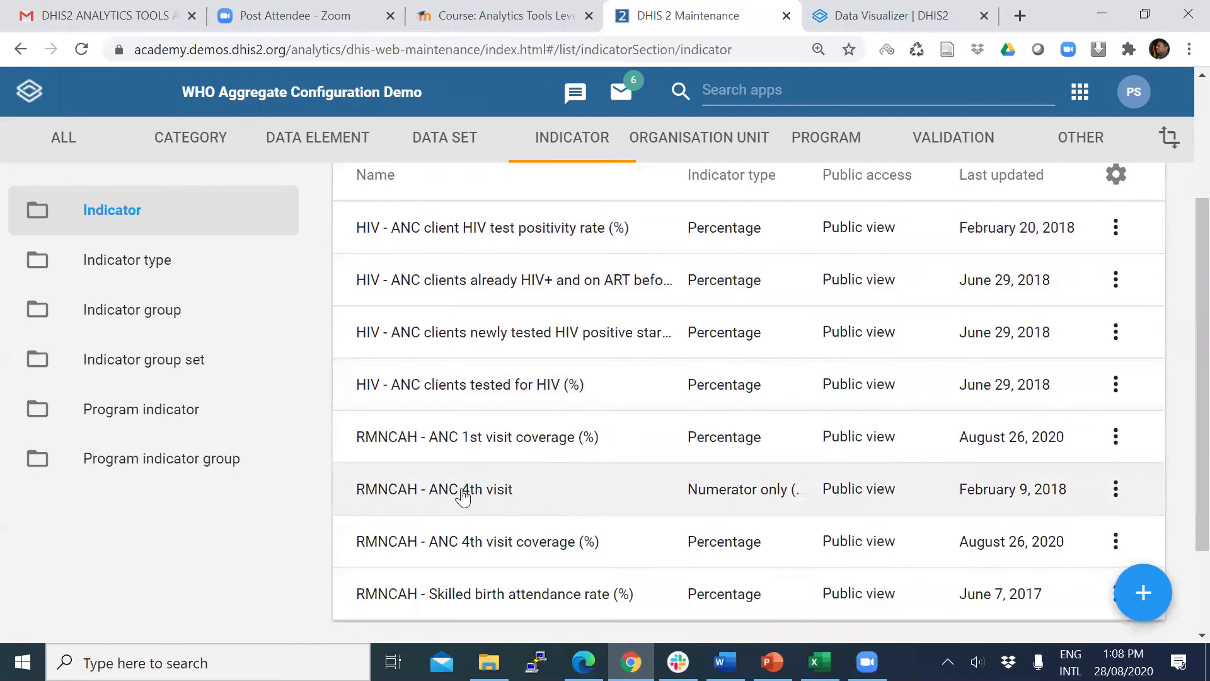
left_click(519, 546)
scroll(403, 466, "down", 7)
scroll(406, 480, "down", 6)
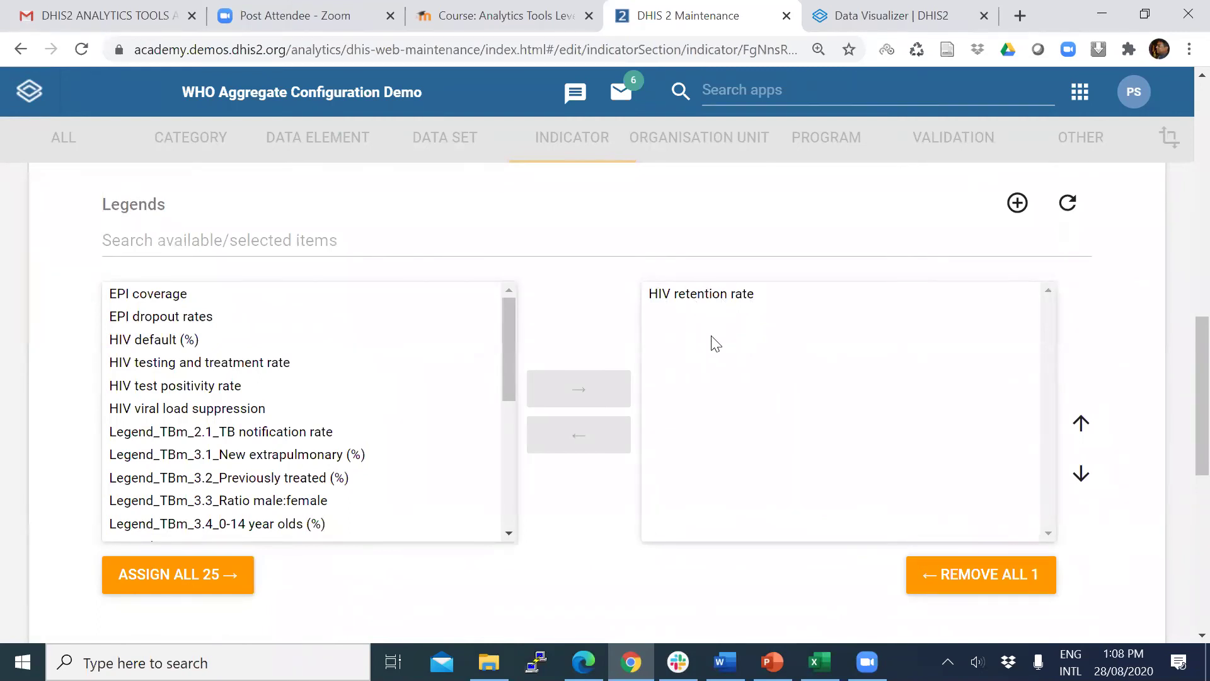
scroll(718, 343, "down", 2)
scroll(725, 351, "down", 8)
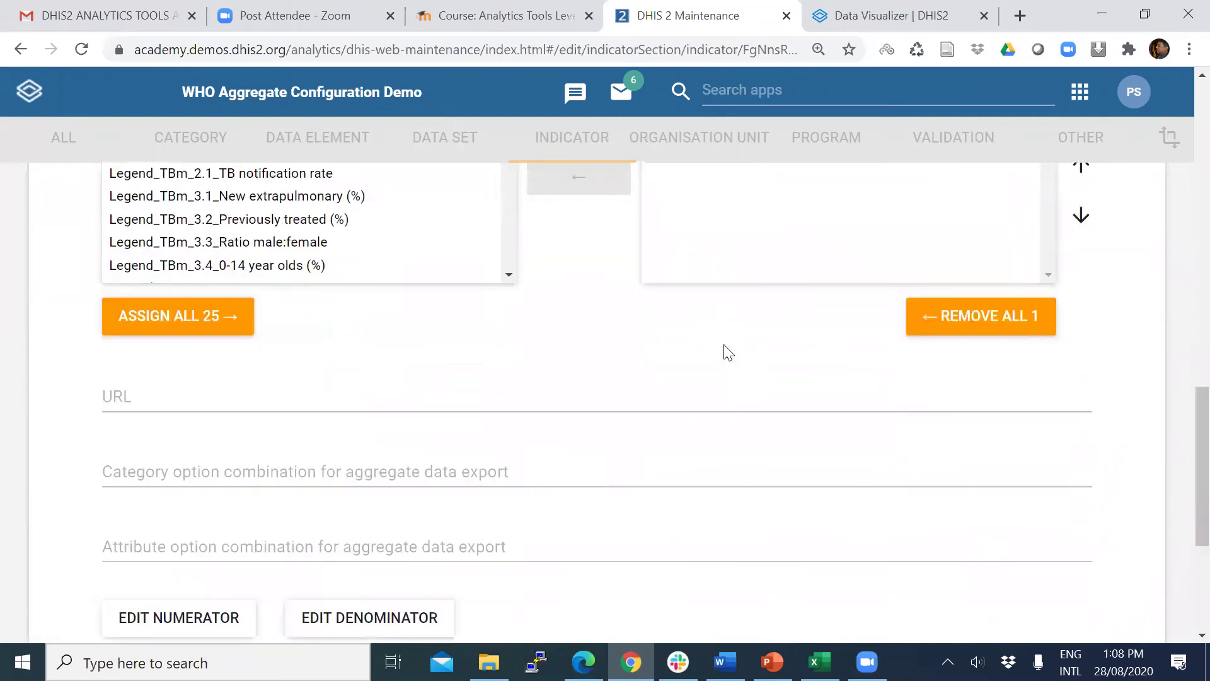
left_click(353, 479)
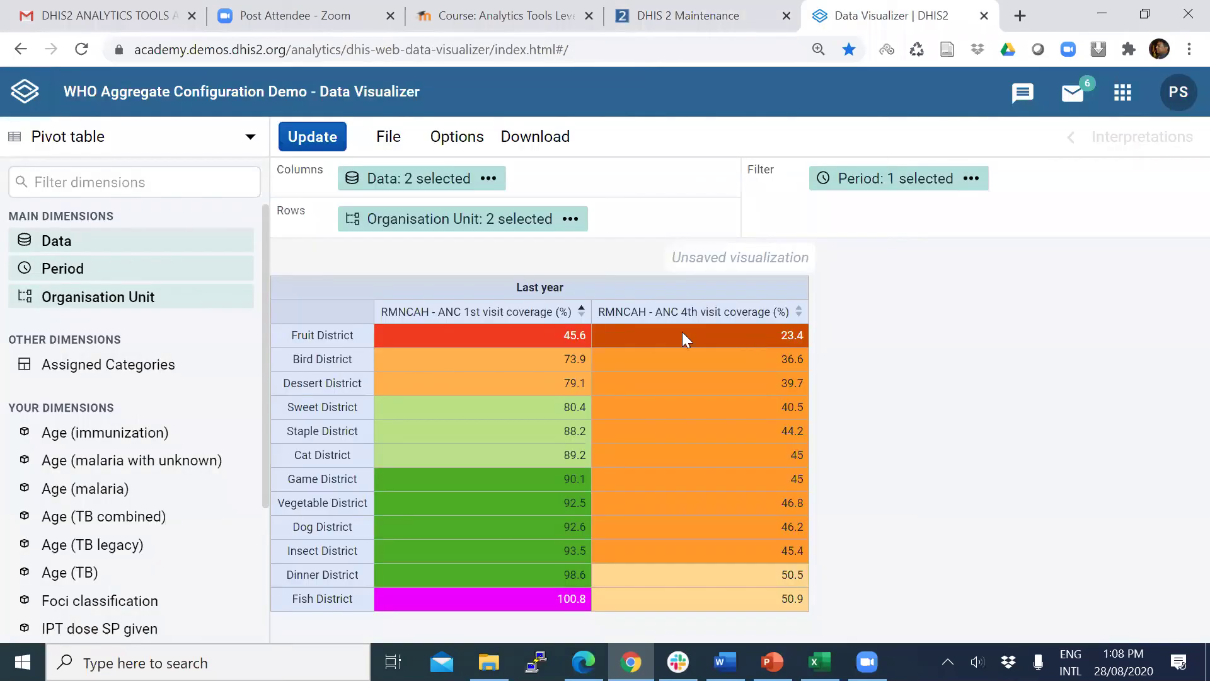
left_click(870, 16)
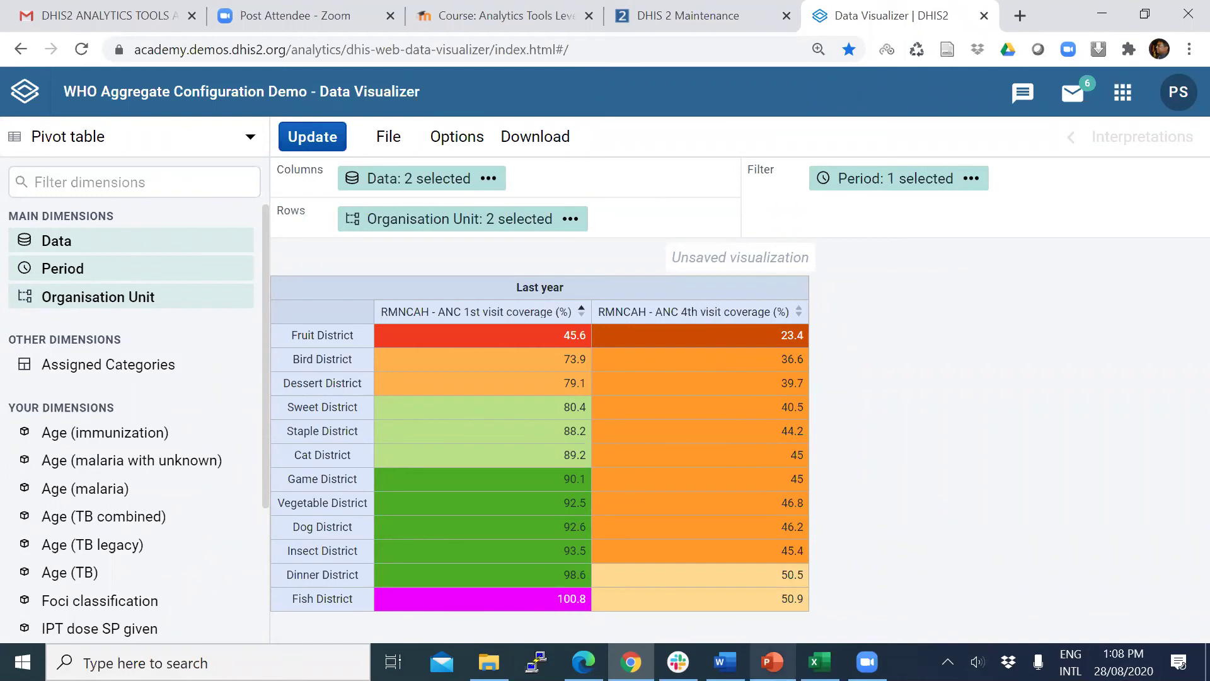
Step: Switch to the PowerPoint presentation Pivot Tables in DHIS2 - 231.pptx, start the slide show from slide 44 and advance to slide 45
mouse_move(771, 662)
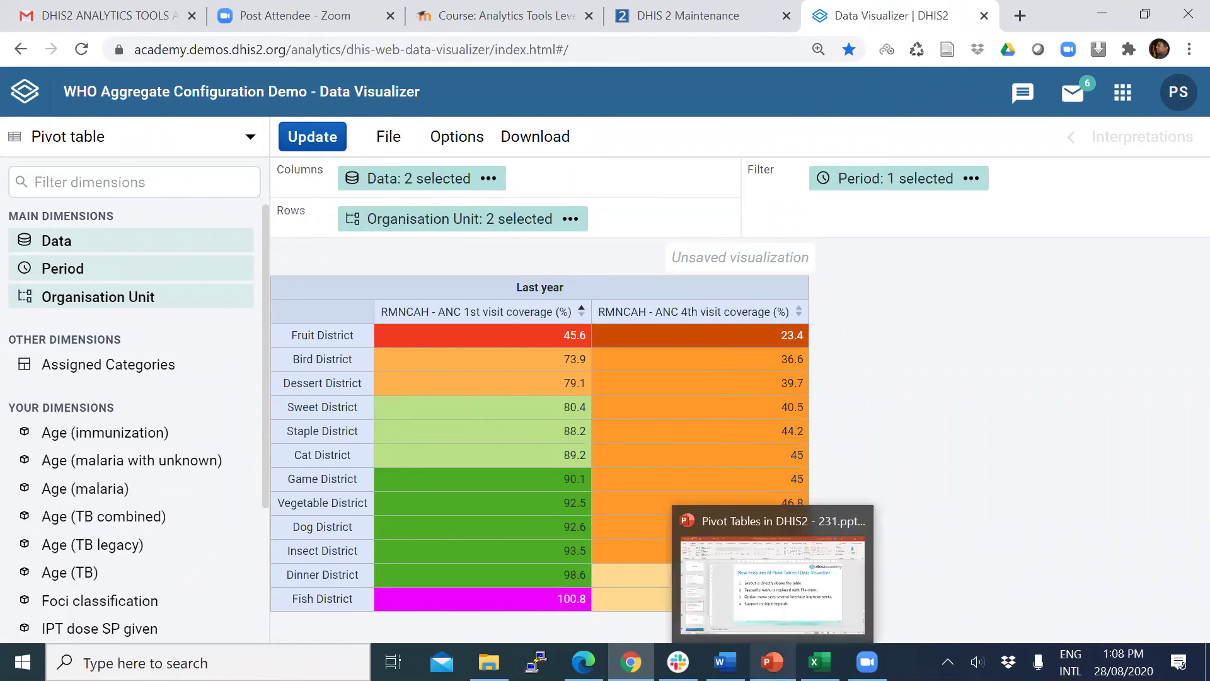
left_click(772, 584)
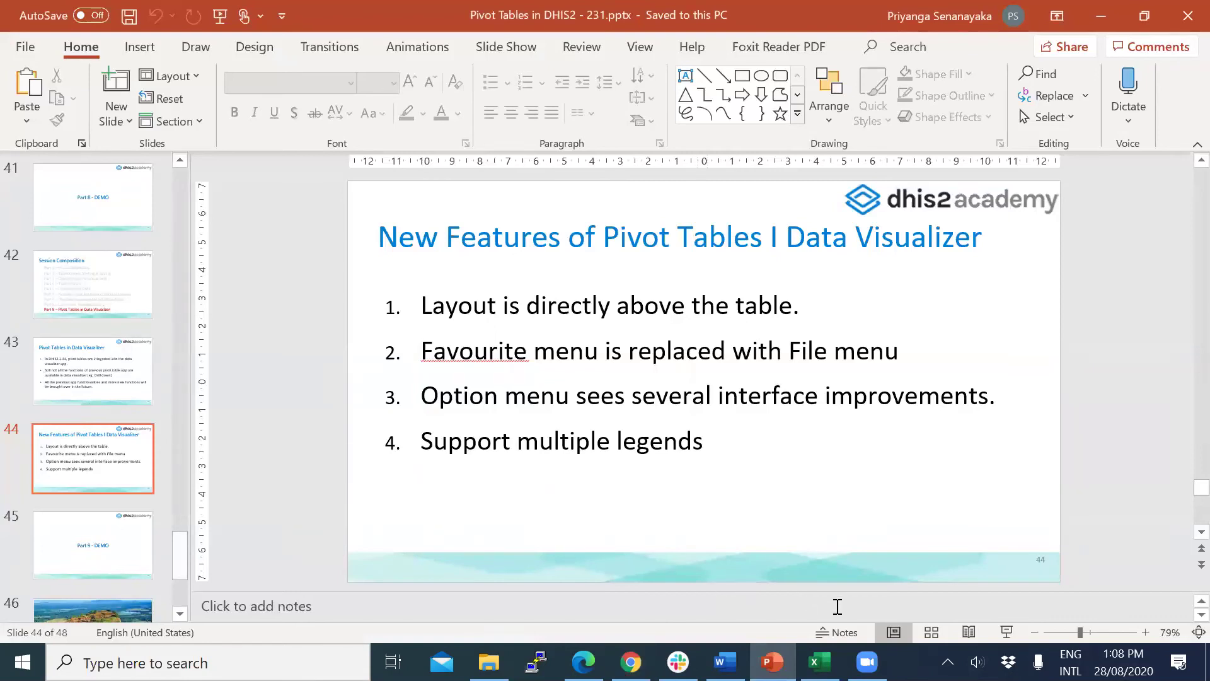
left_click(1003, 639)
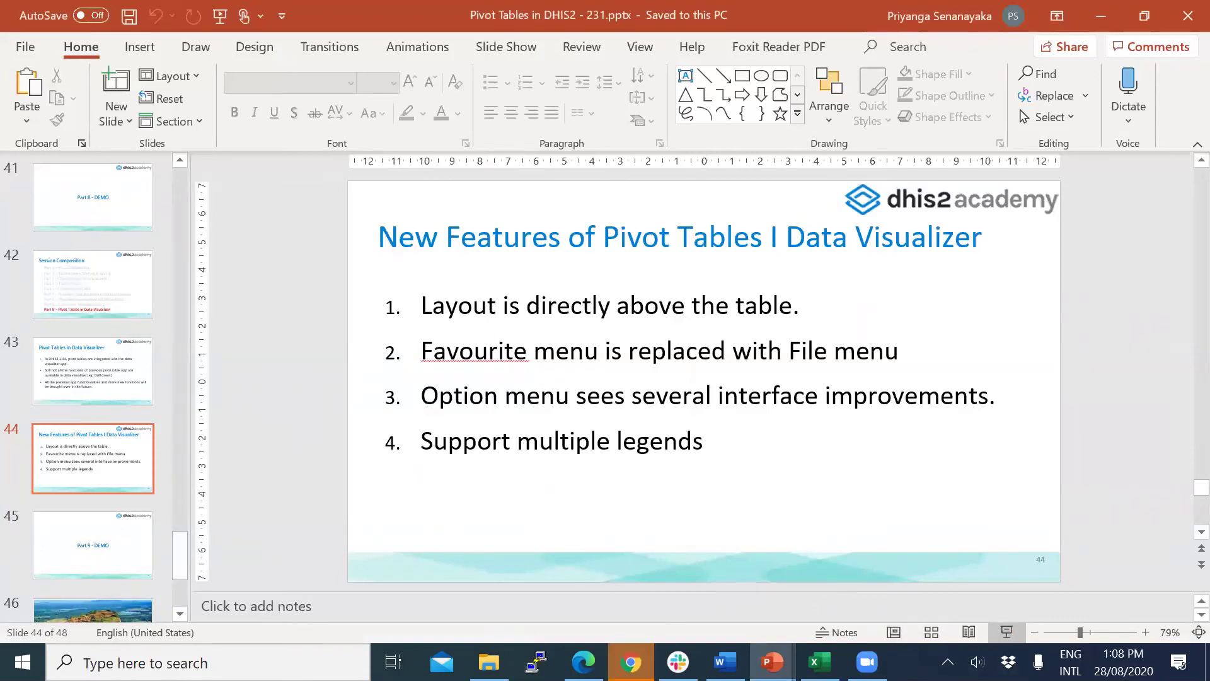
left_click(918, 524)
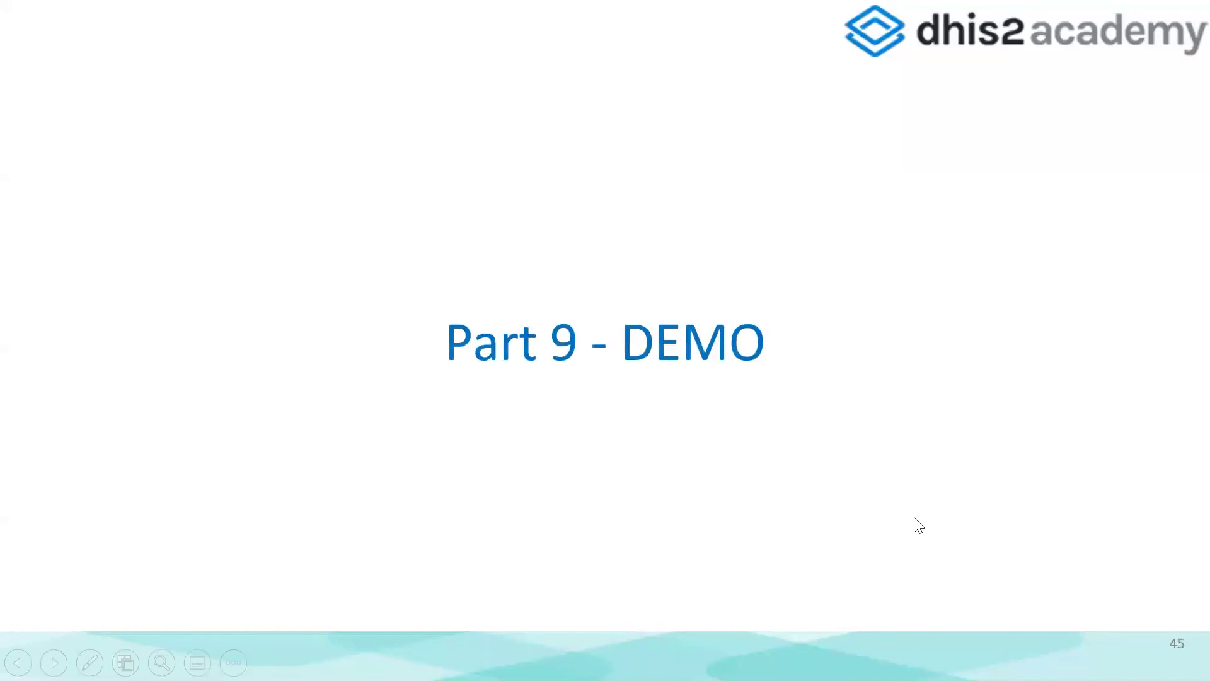